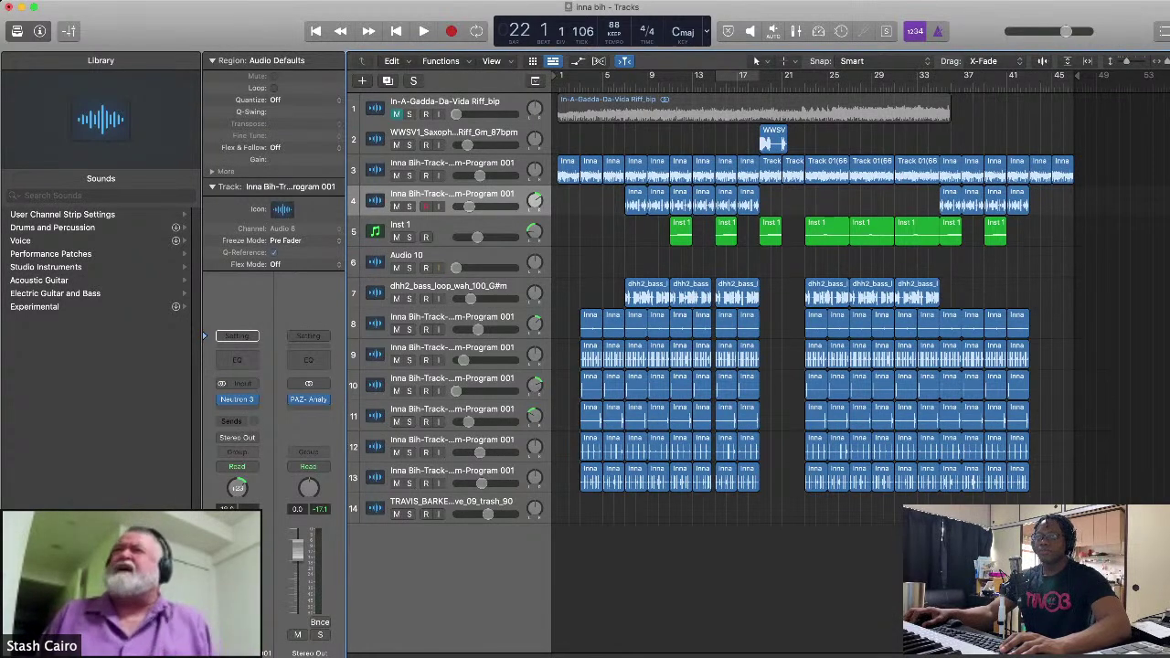
Step: Step through the tracks one at a time from the saxophone riff down to track 11, reviewing each track's channel strip
left_click(774, 139)
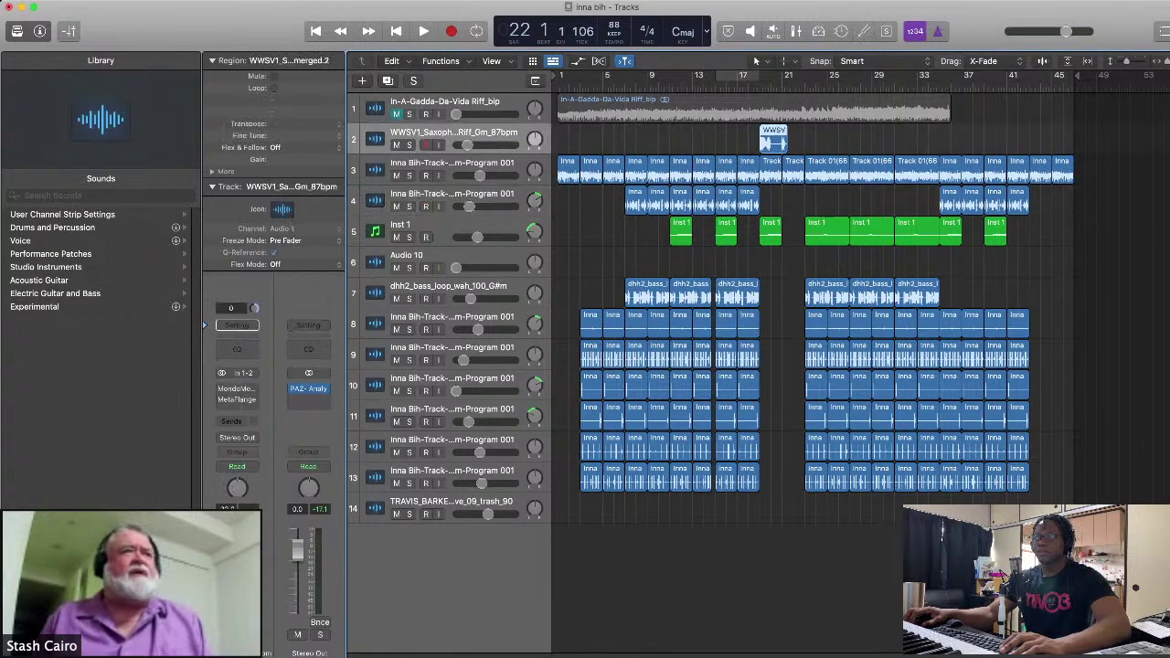
key("Down")
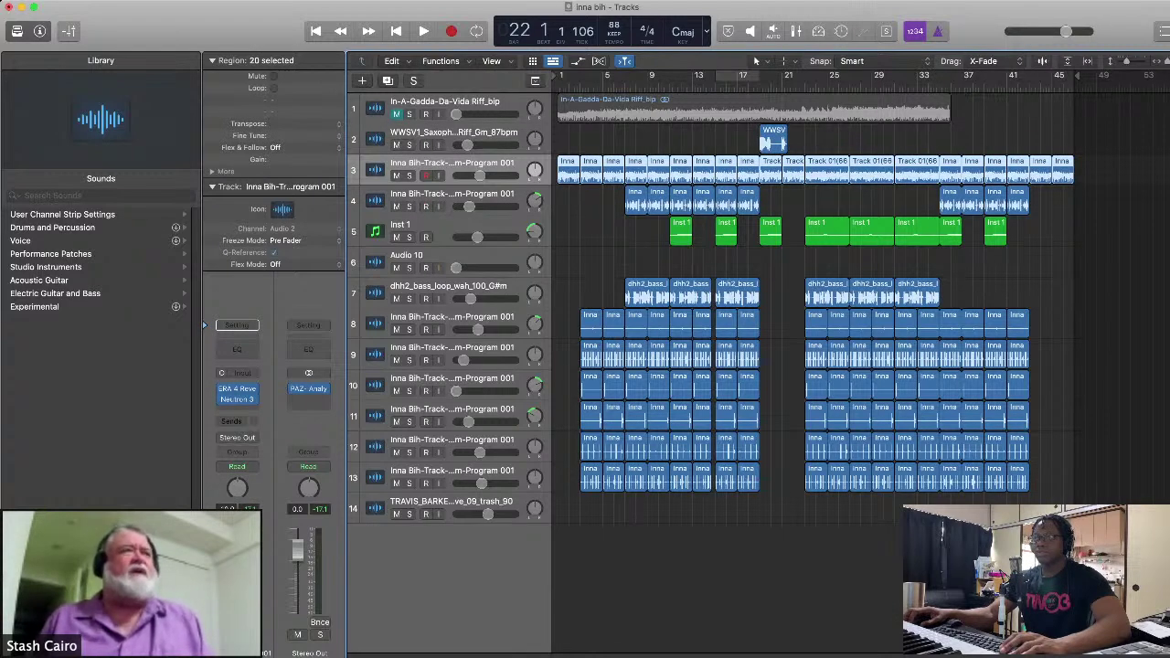
key("Down")
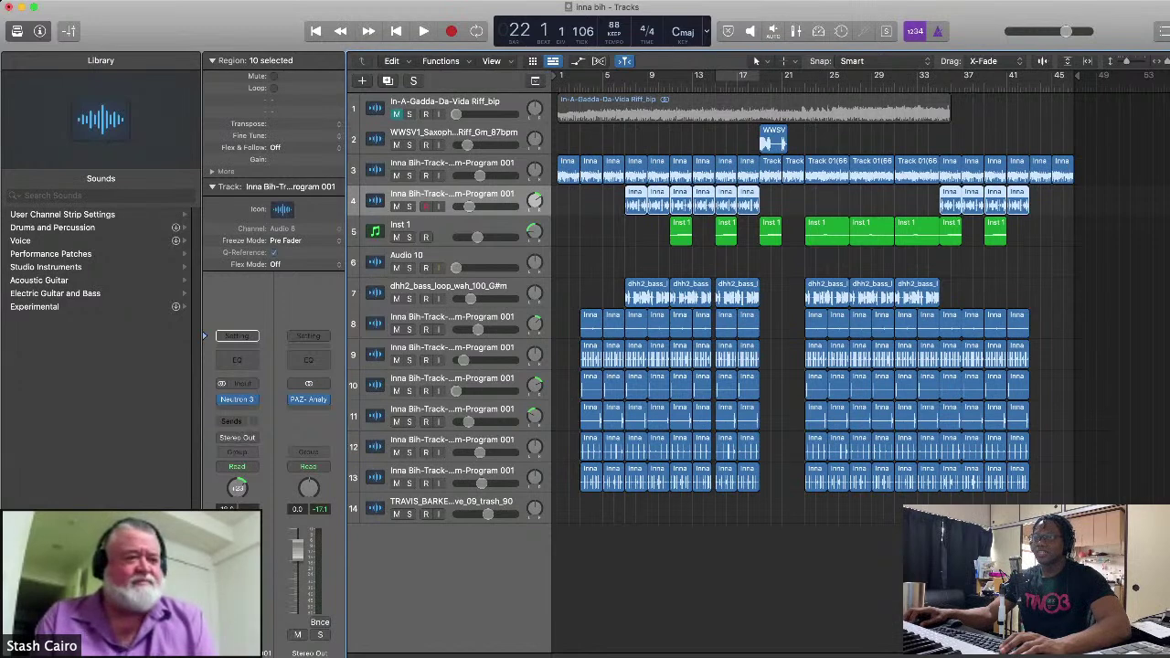
key("Down")
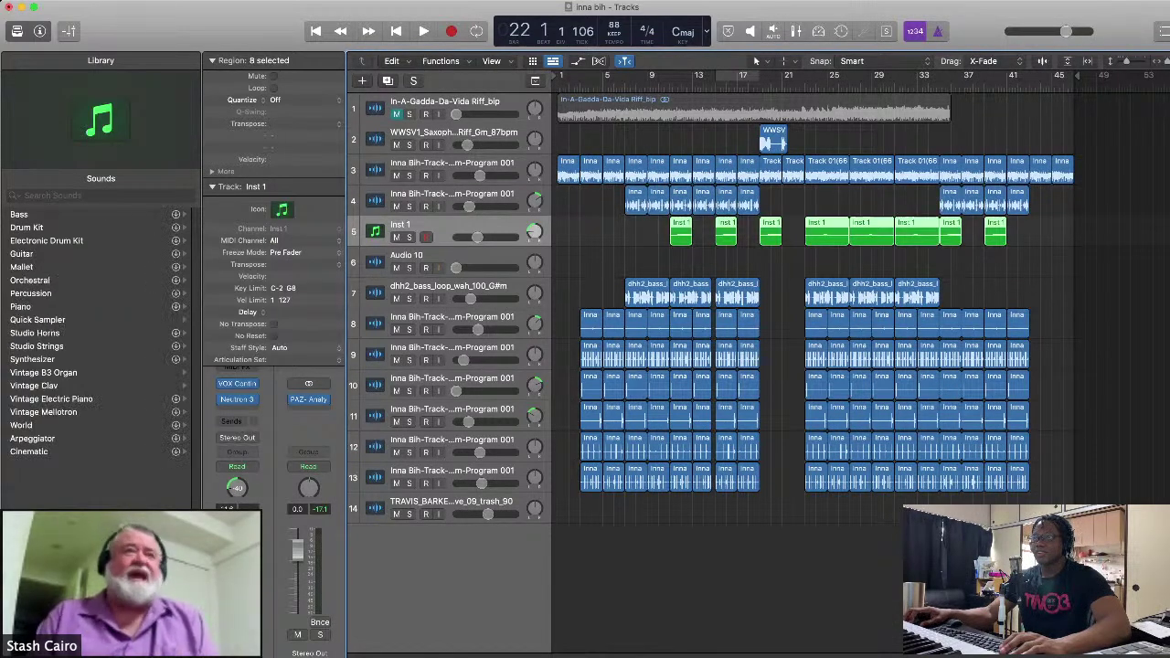
key("Down")
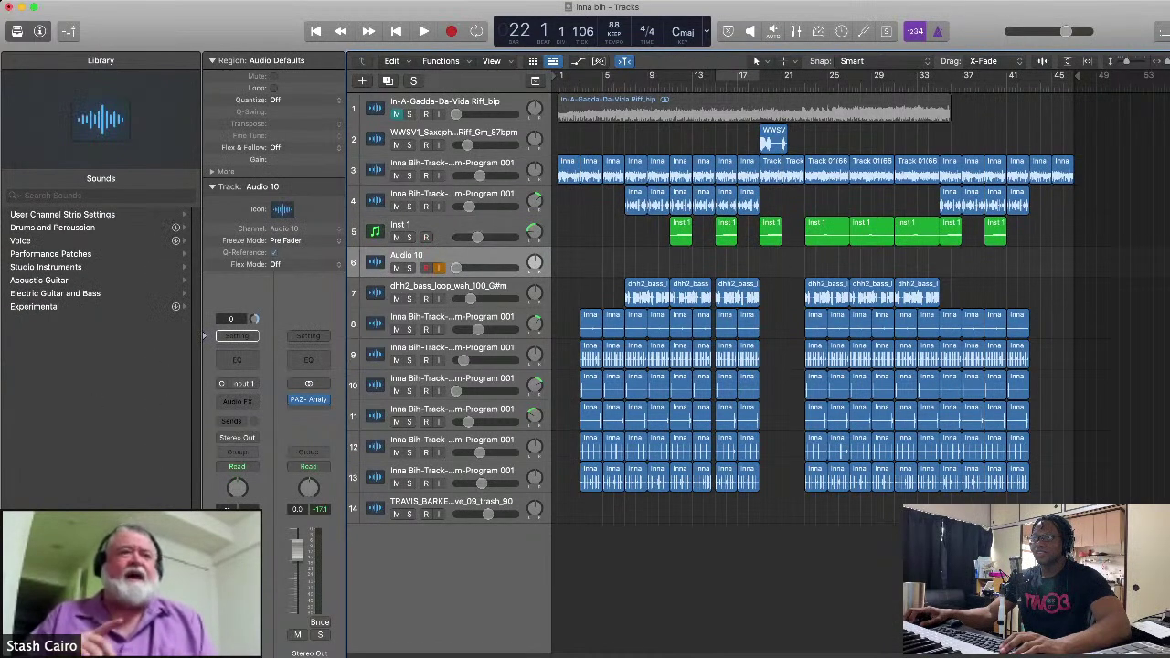
key("Down")
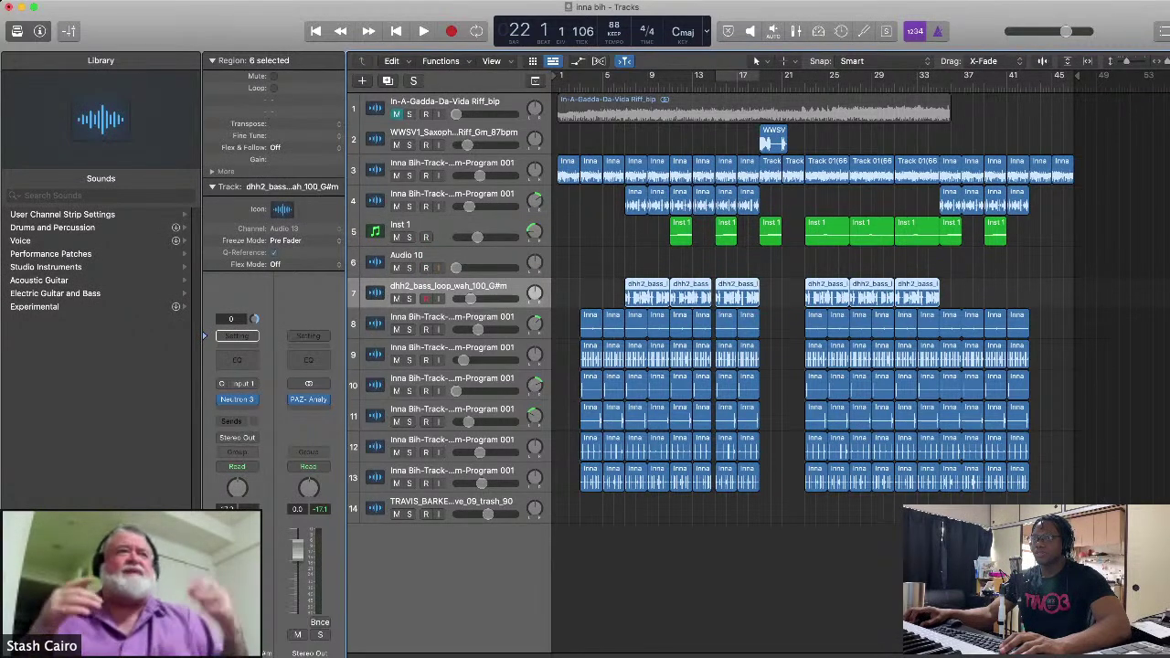
key("Down")
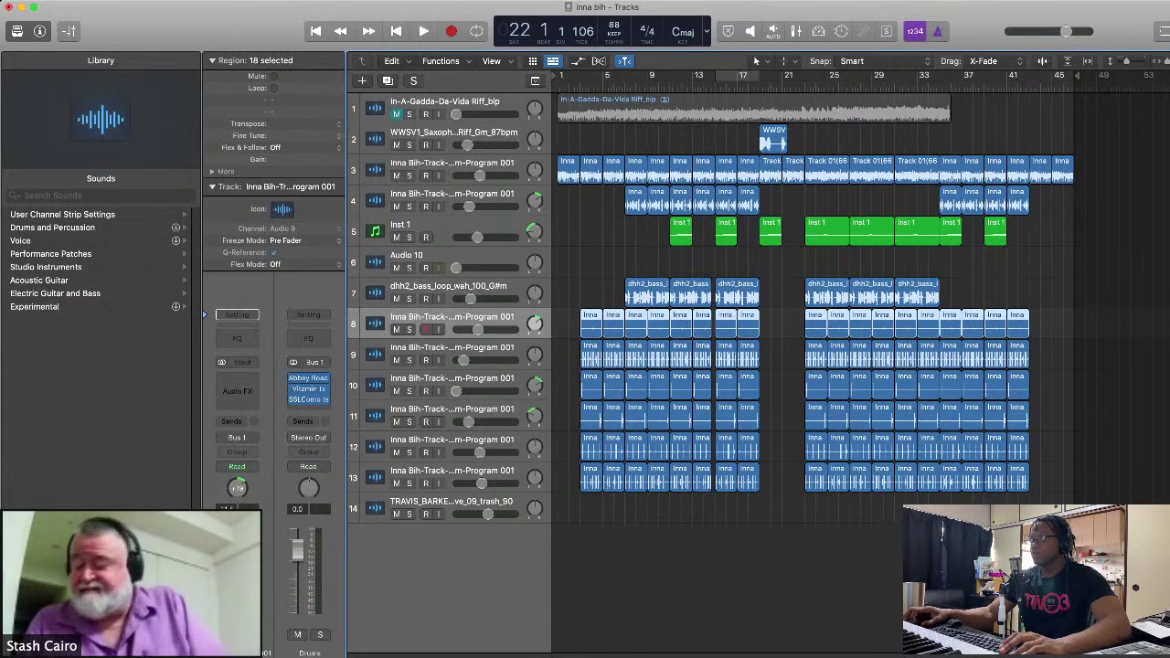
key("Down")
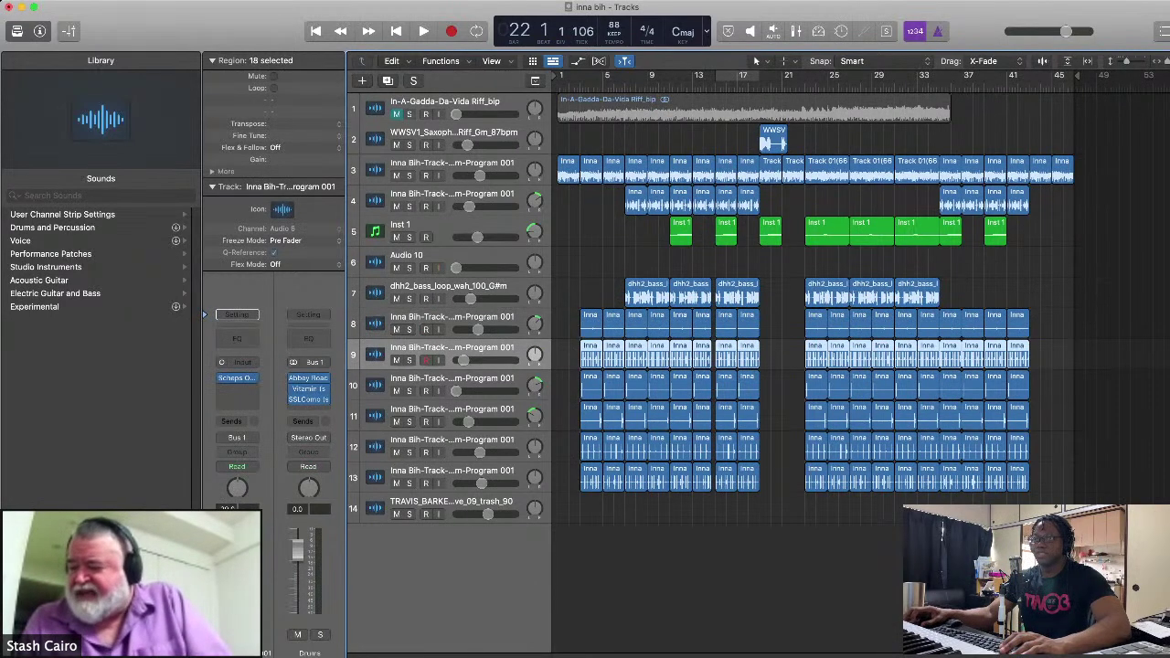
key("Down")
key("Down")
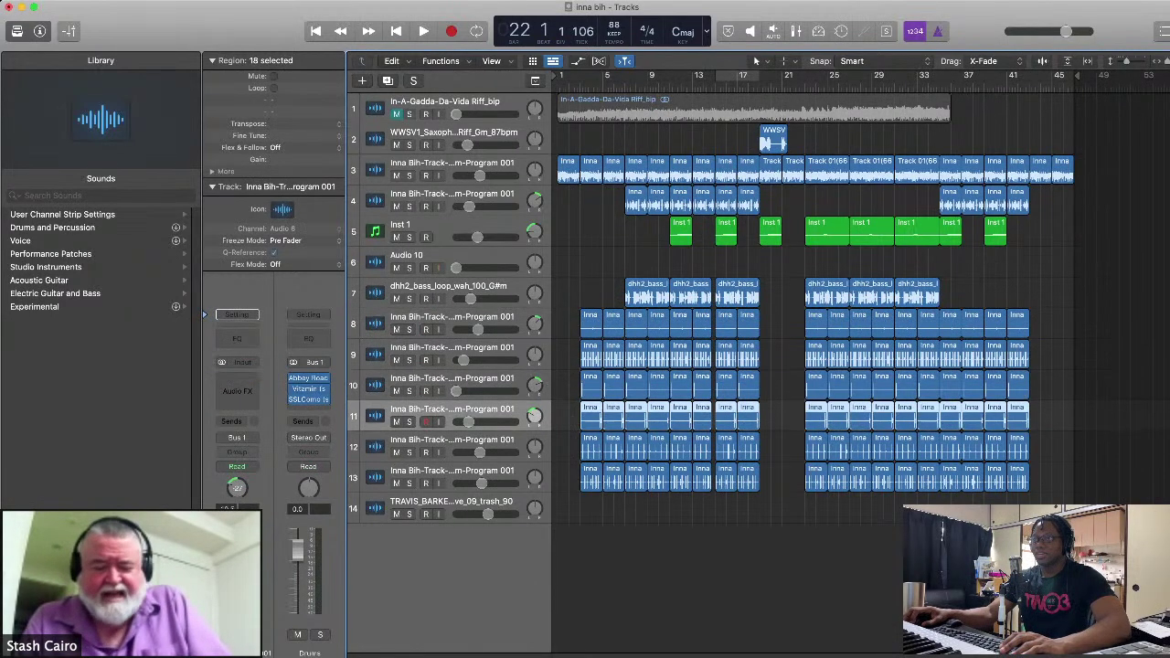
Step: Delete the empty TRAVIS_BARKE...ve_09_trash_90 track at the end of the track list
key("Down")
key("Down")
key("Down")
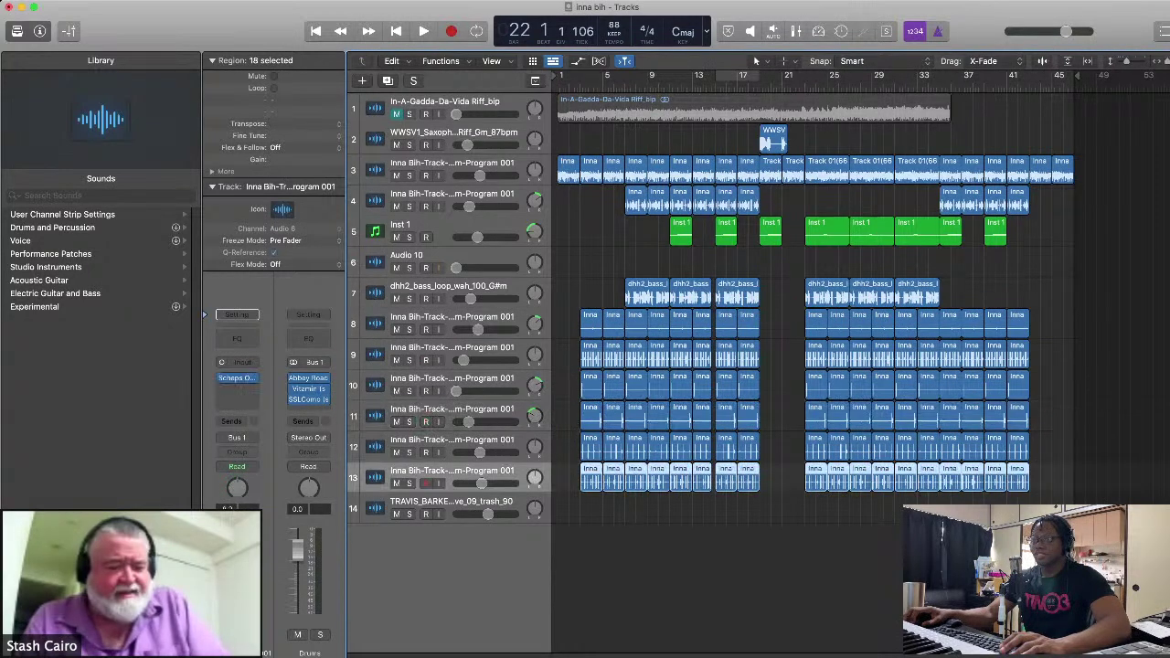
key("super+BackSpace")
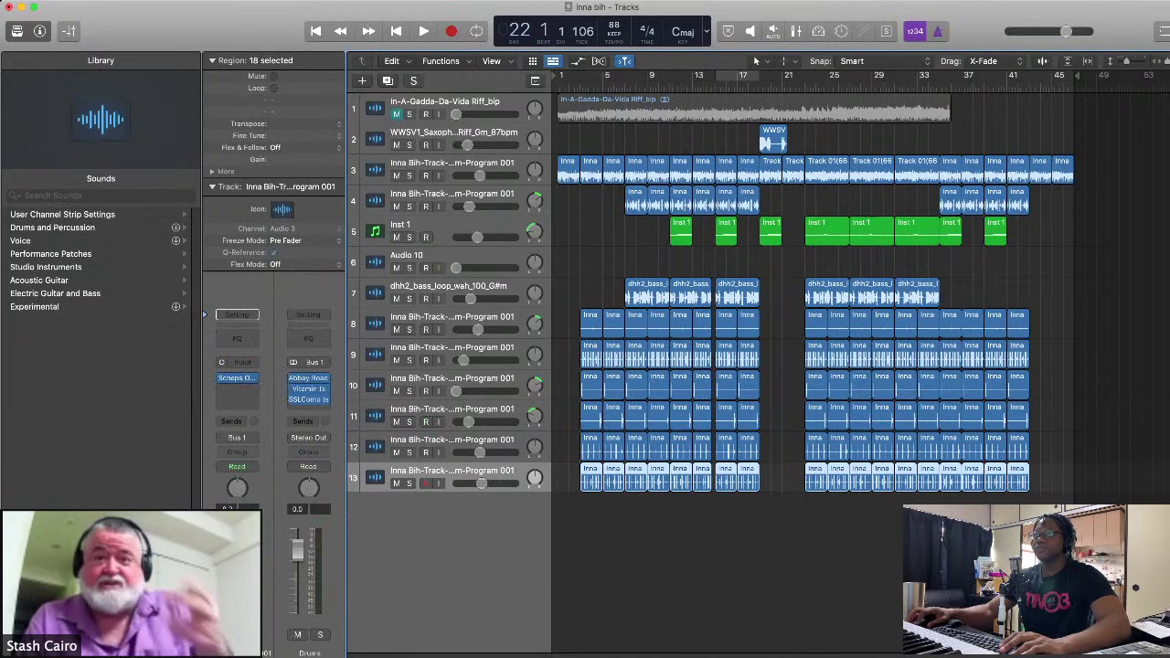
Step: Add the audio files Audio 2_1, 3_1-24b, 4_1, 5_1, 6_1-24b and 7_1 on new tracks below the existing ones
left_click(772, 139)
key("Up")
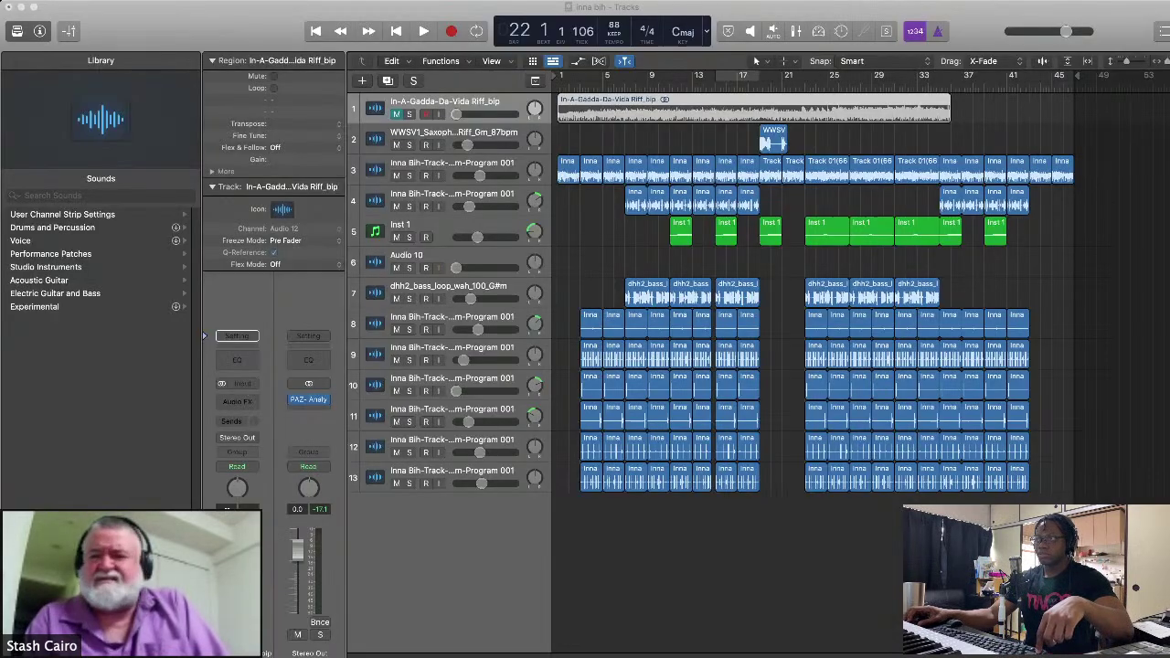
key("r")
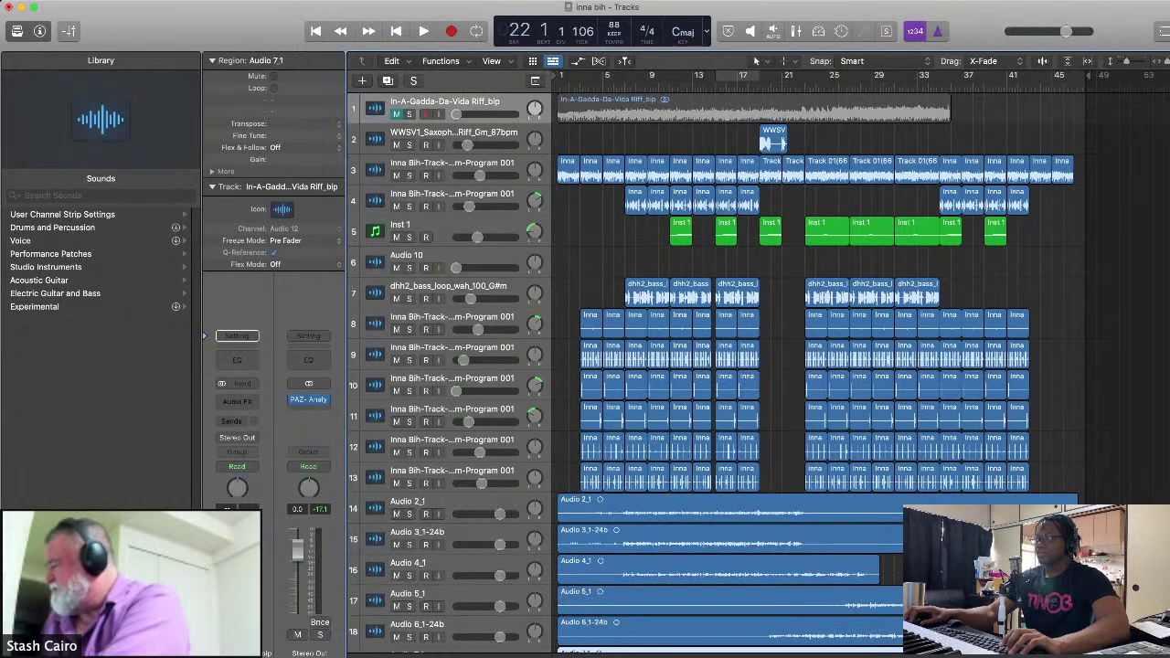
Step: Move the six added audio tracks, Audio 2_1 through Audio 7_1, together to the beginning of the track list
scroll(813, 347, "down", 3)
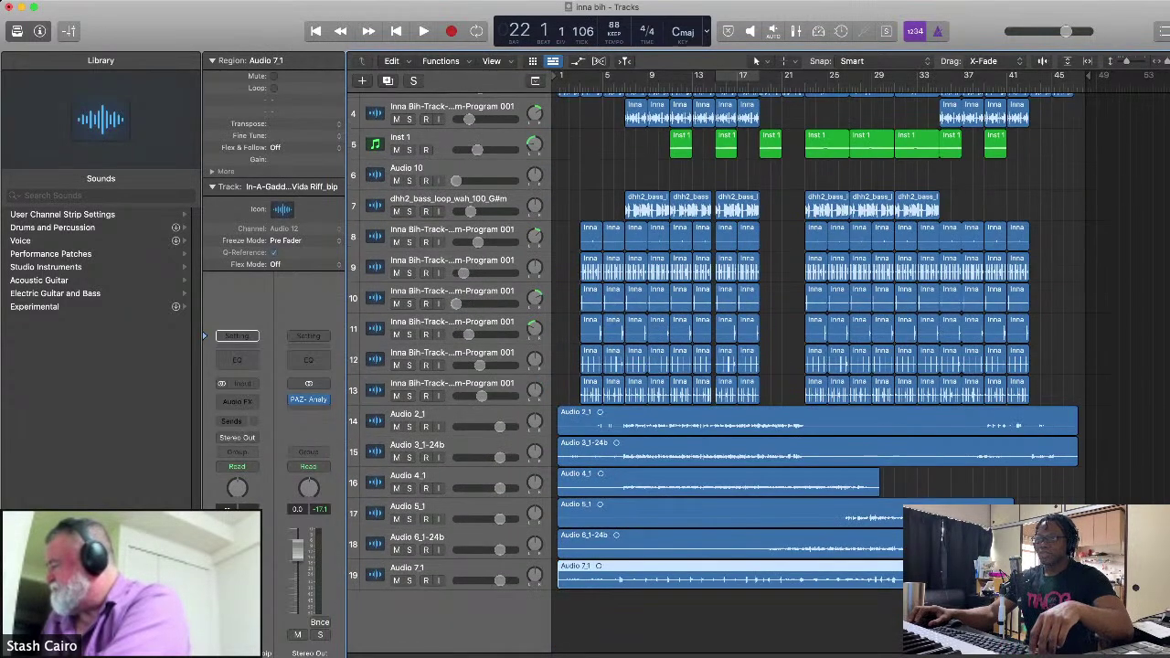
left_click(814, 421)
left_click(731, 573, "shift")
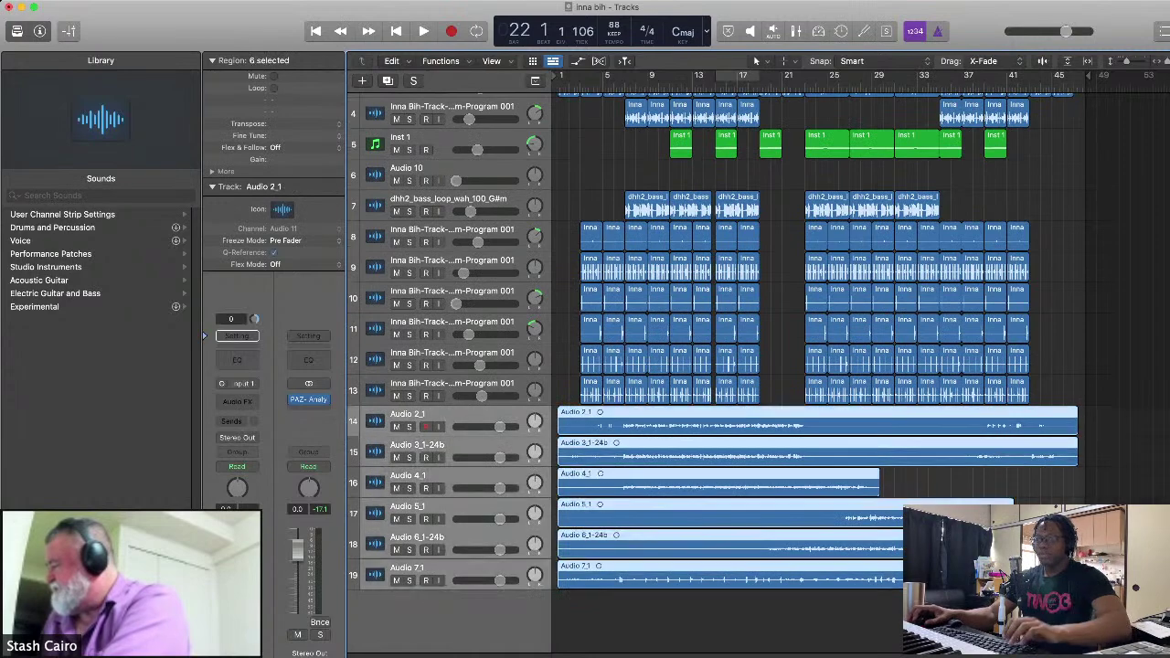
left_click_drag(448, 420, 426, 108)
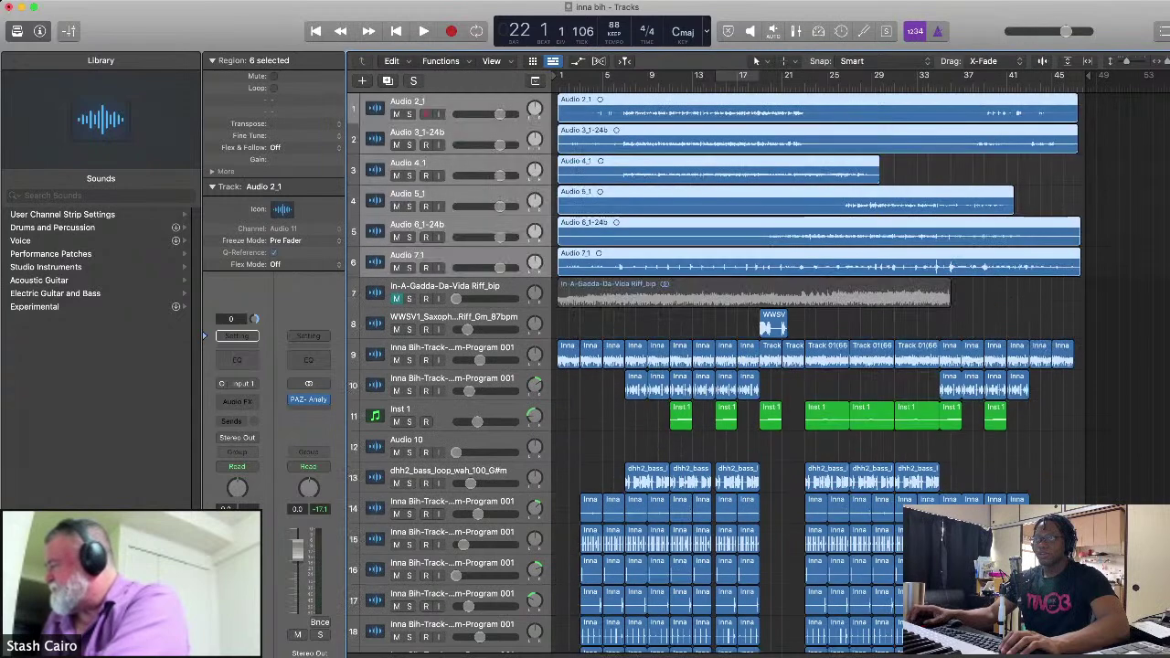
Step: Move the playhead to bar 6 and rewind it bar by bar to bar 1
left_click(617, 75)
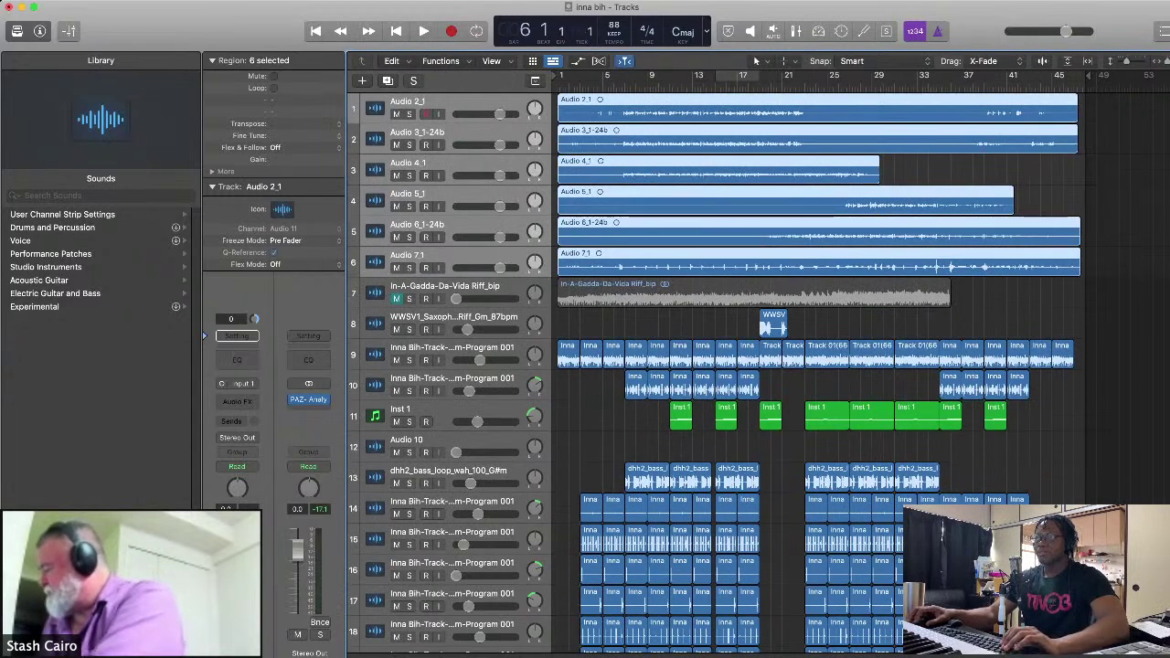
key("comma")
key("comma")
key("comma")
key("comma")
key("comma")
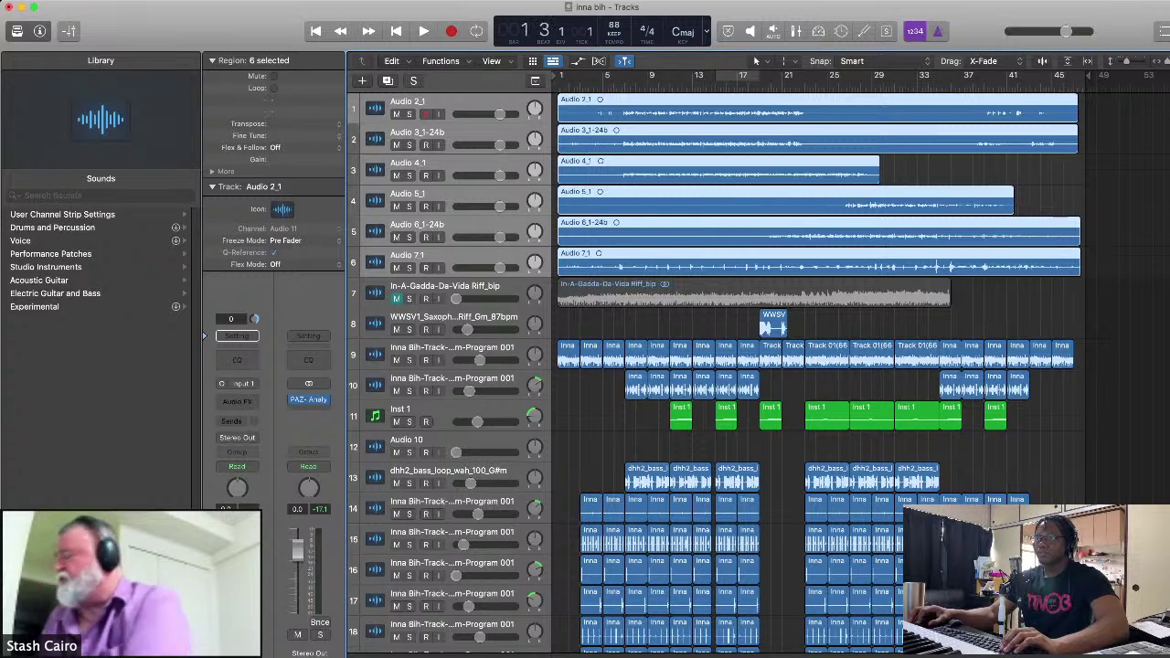
Step: Turn the volume of the six added audio tracks all the way down and select only the Audio 2_1 track
left_click_drag(499, 113, 455, 113)
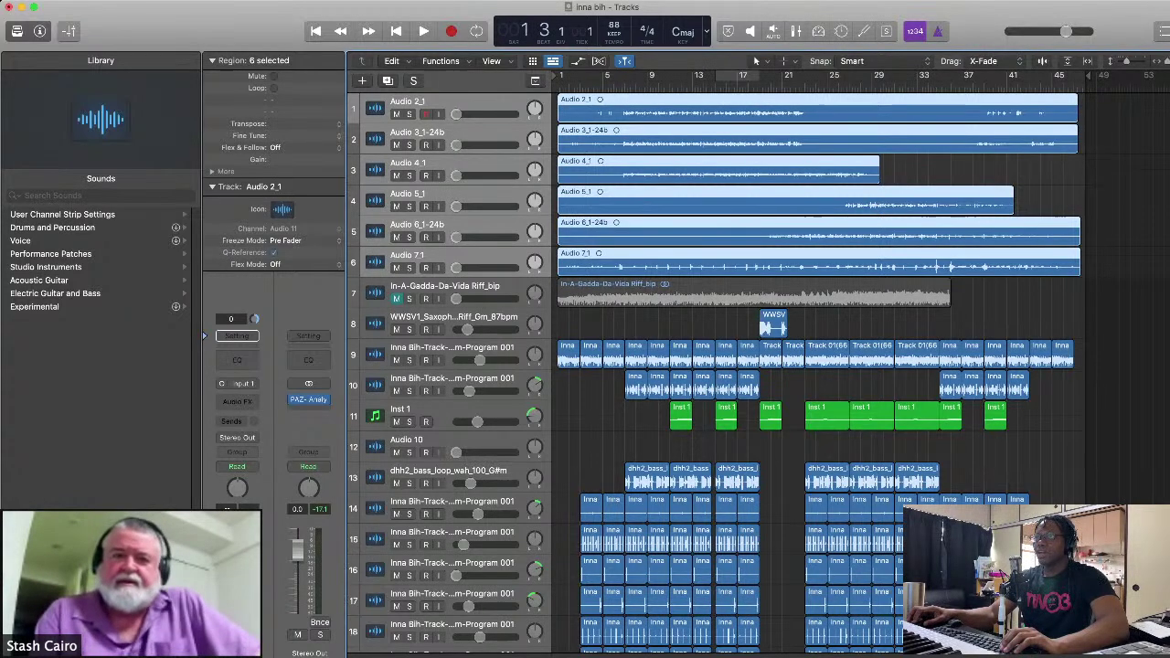
left_click(493, 101)
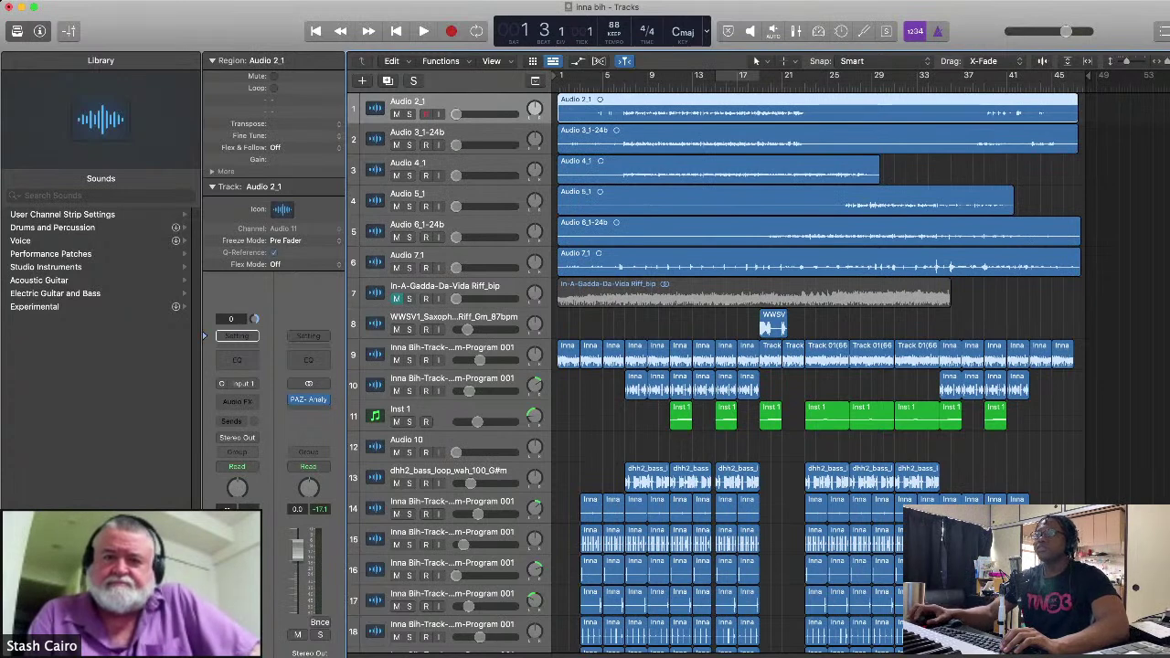
Step: Move the Audio 3_1-24b track above Audio 2_1 and rename it with the vocalist's name followed by "Main vocal"
left_click(493, 133)
left_click_drag(455, 145, 417, 101)
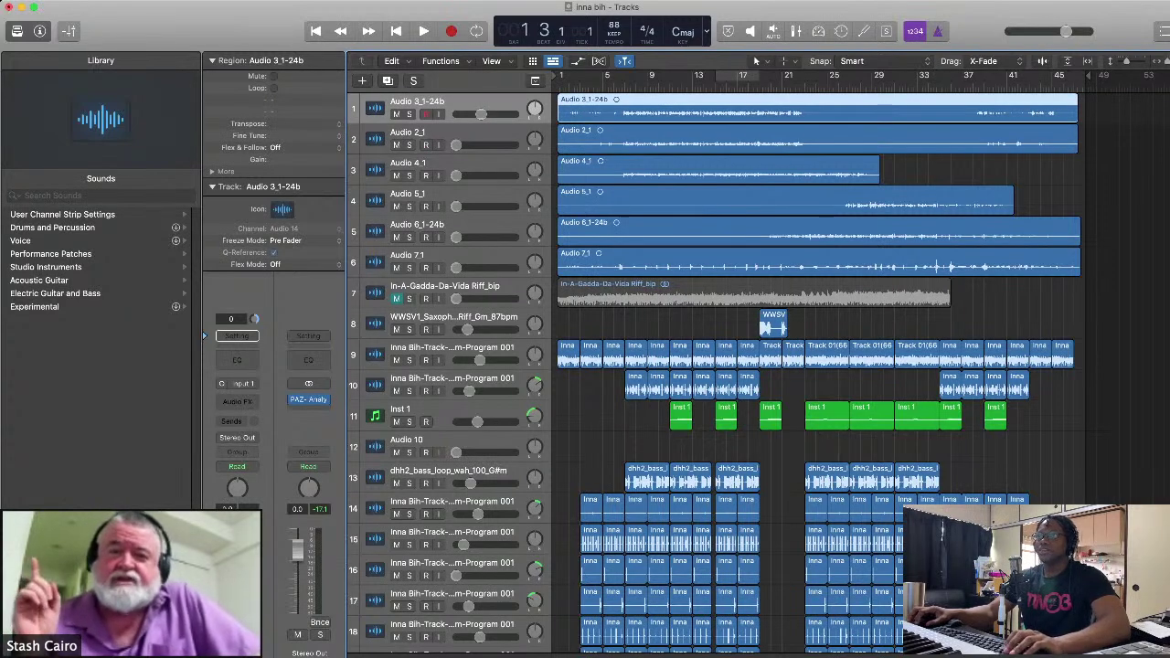
double_click(417, 102)
type("Pa")
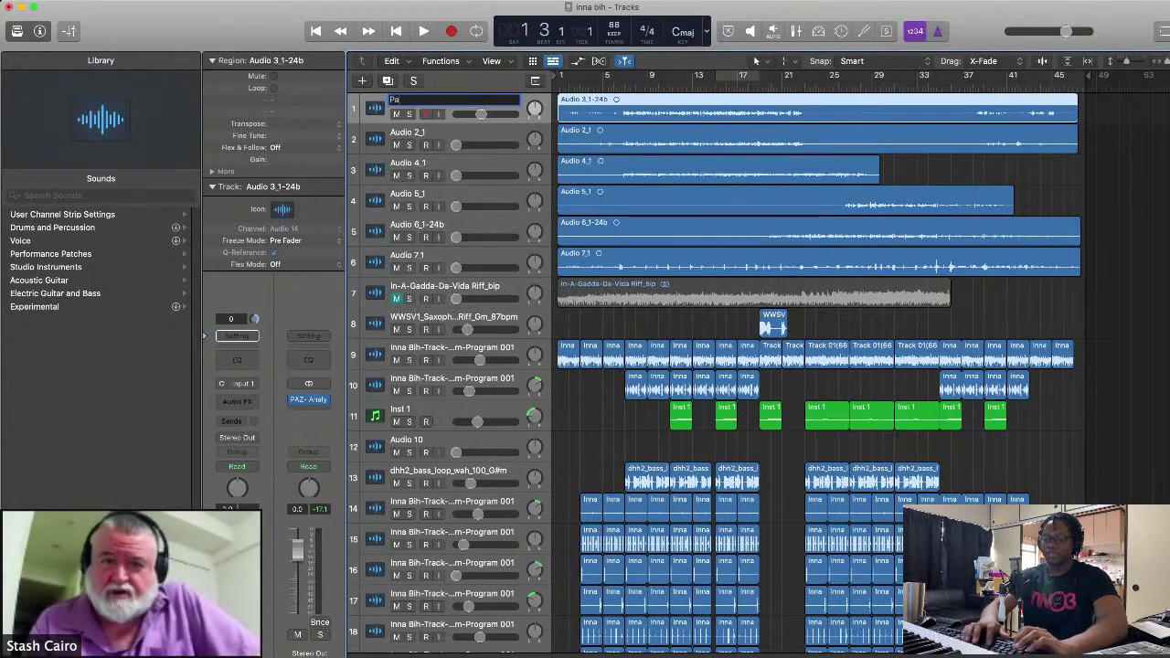
type("yne Main")
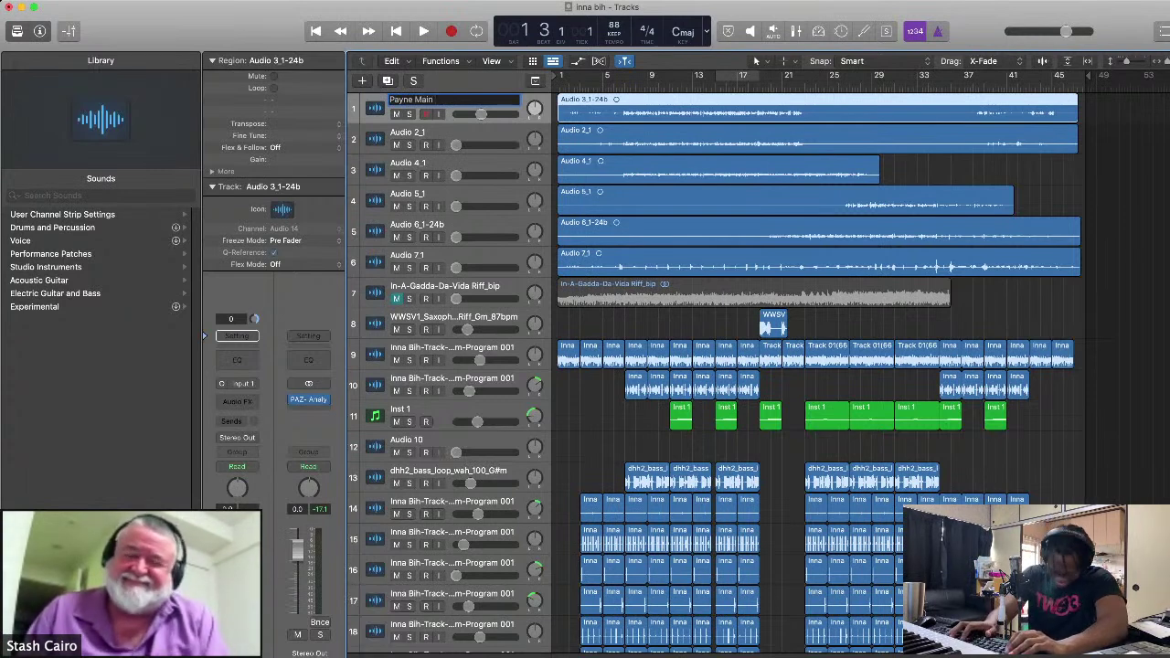
type(" vocal")
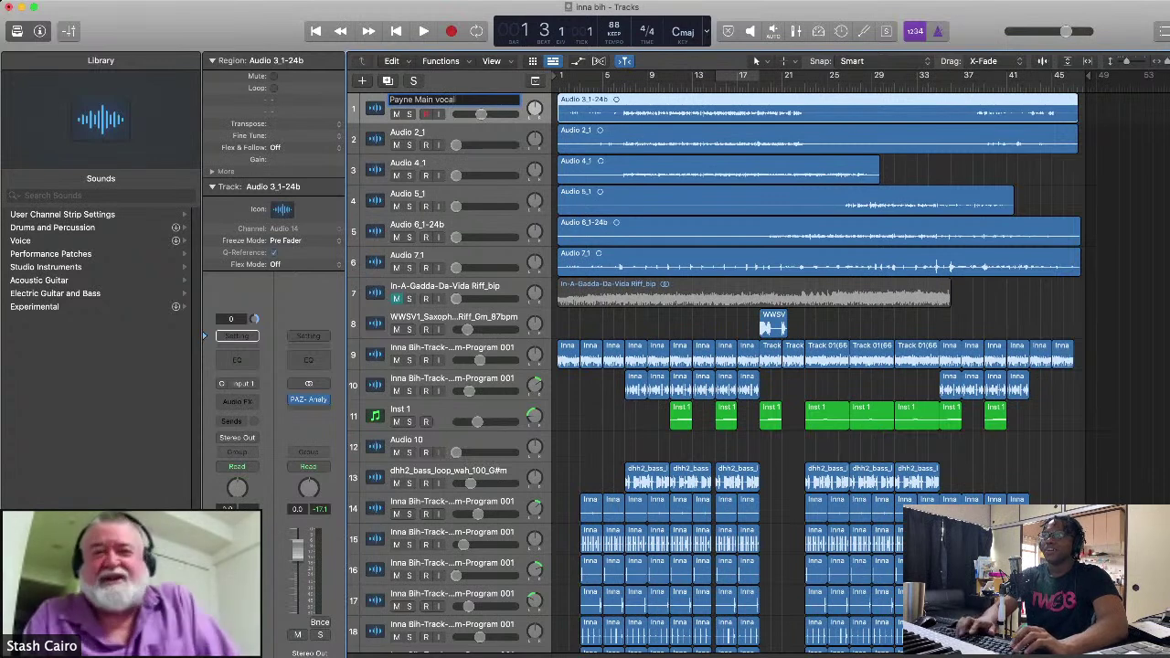
key("Return")
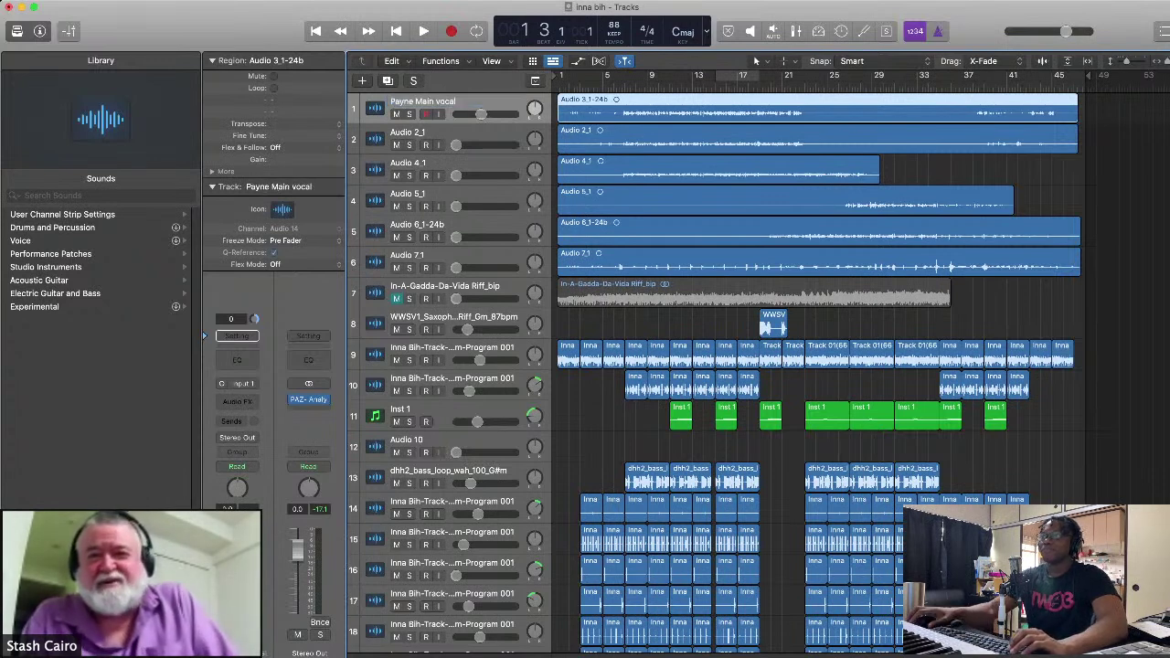
Step: Select the Audio 7_1 track and turn the main vocal track's volume all the way down
left_click(475, 257)
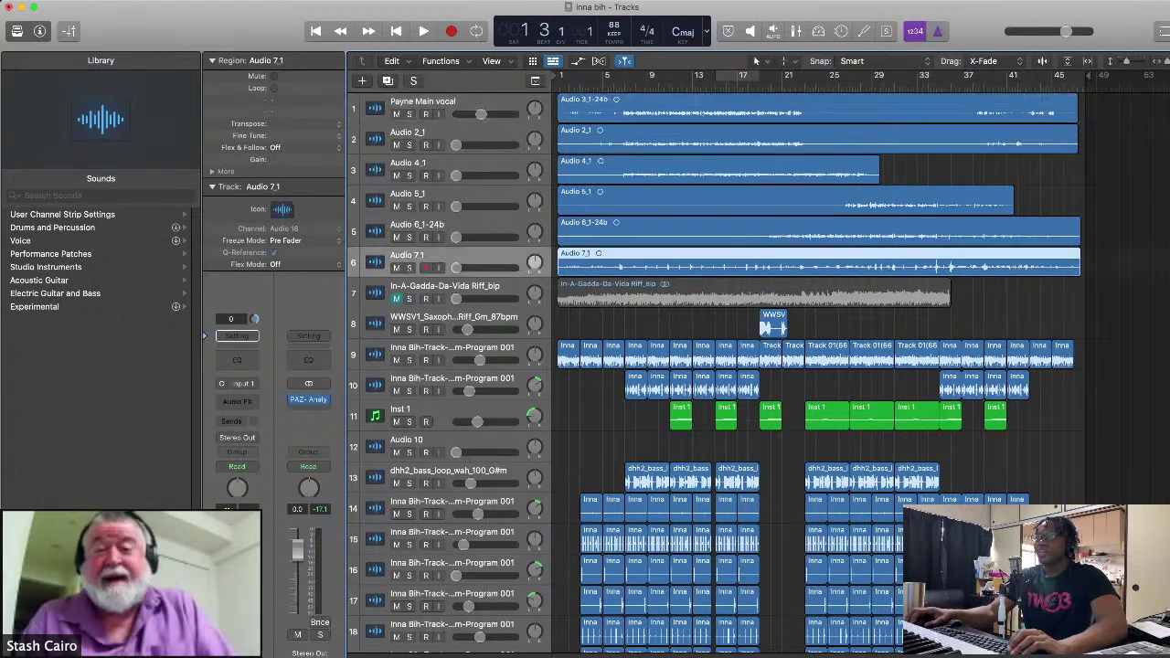
left_click_drag(481, 114, 456, 113)
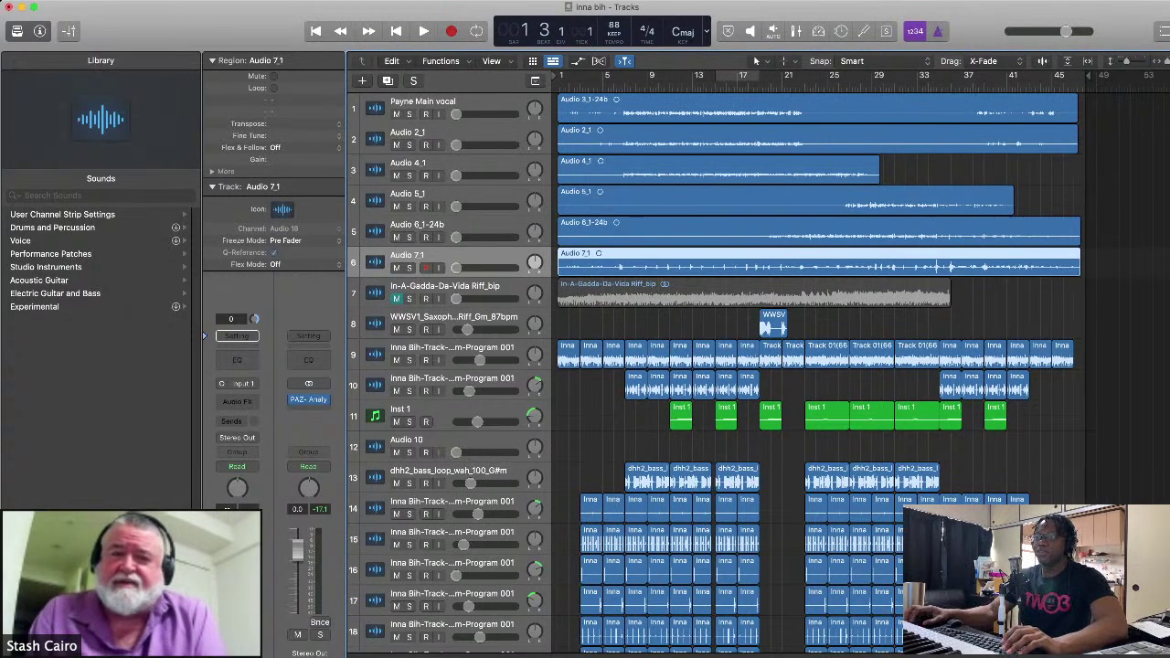
Step: Try different volume levels on the Audio 7_1 track and undo the last fader change
left_click_drag(455, 267, 478, 267)
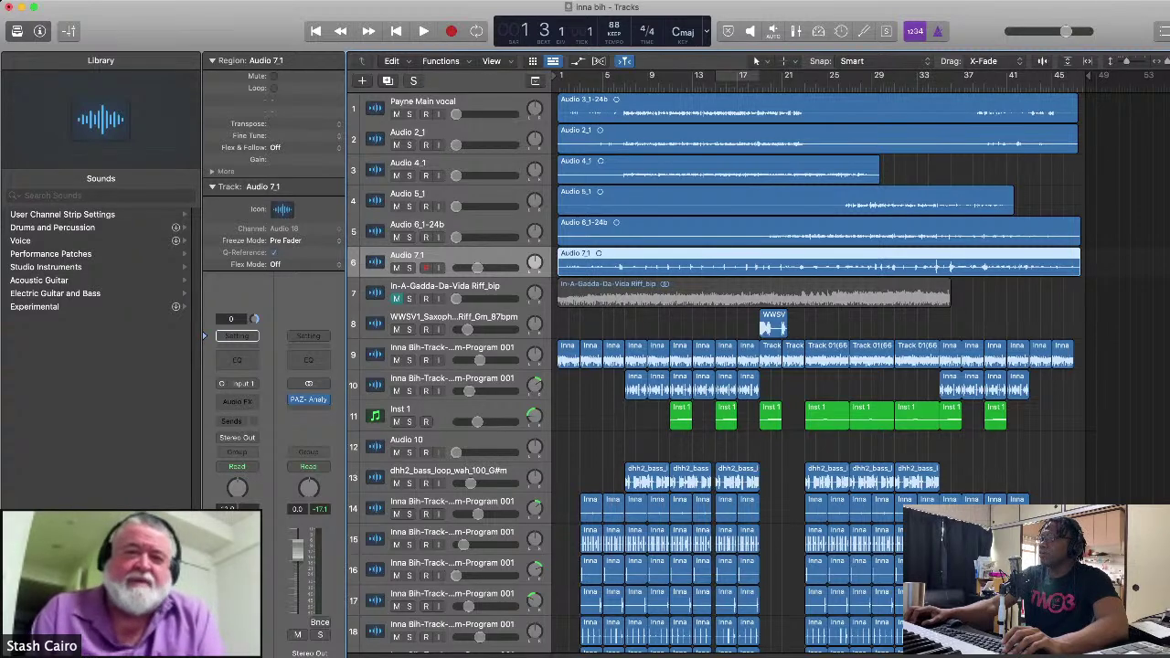
left_click_drag(476, 267, 455, 267)
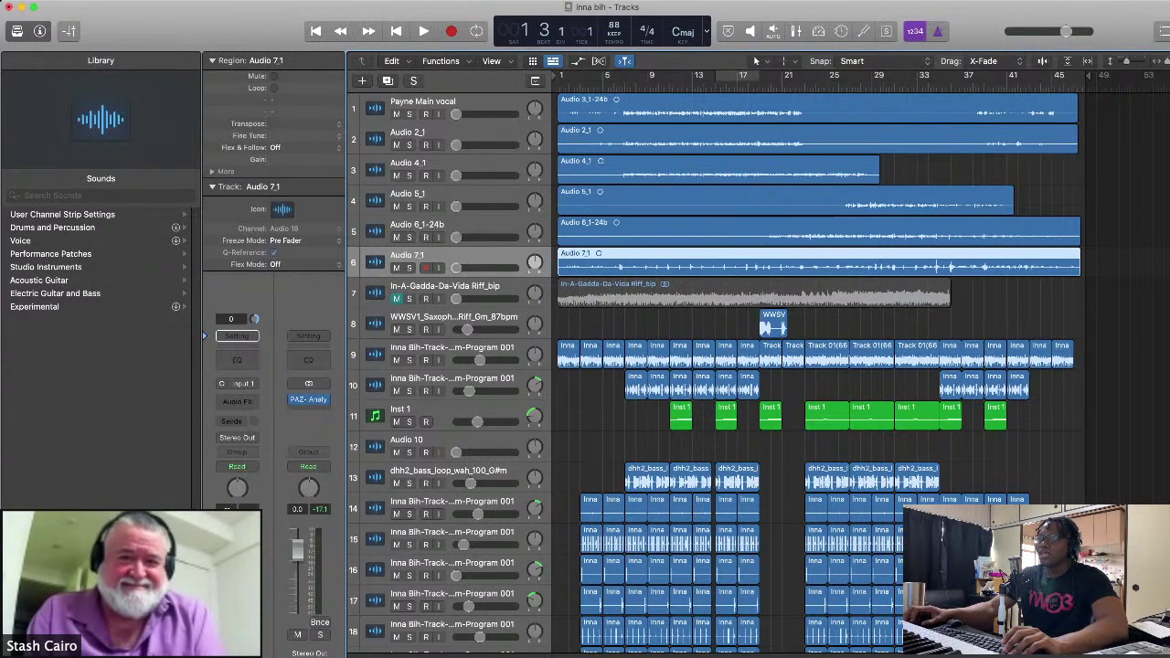
left_click_drag(456, 267, 482, 267)
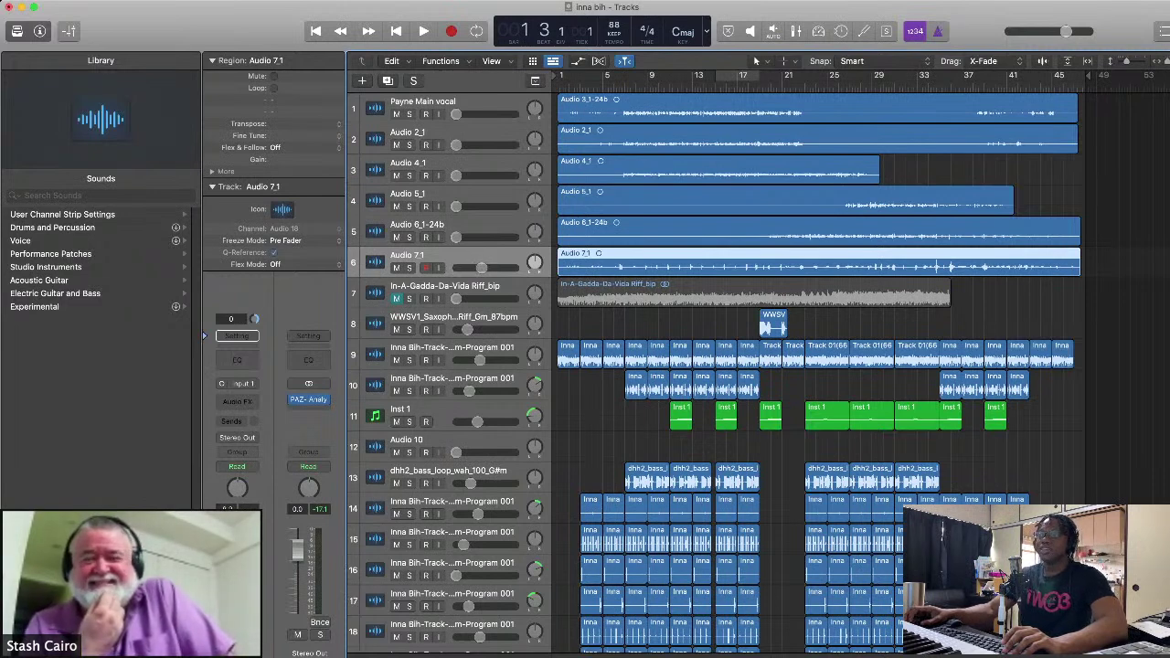
key("super+z")
Step: Solo the last drum track, track 19, and play it briefly with a cycle range from bar 3 to bar 7
scroll(715, 299, "down", 3)
left_click(494, 574)
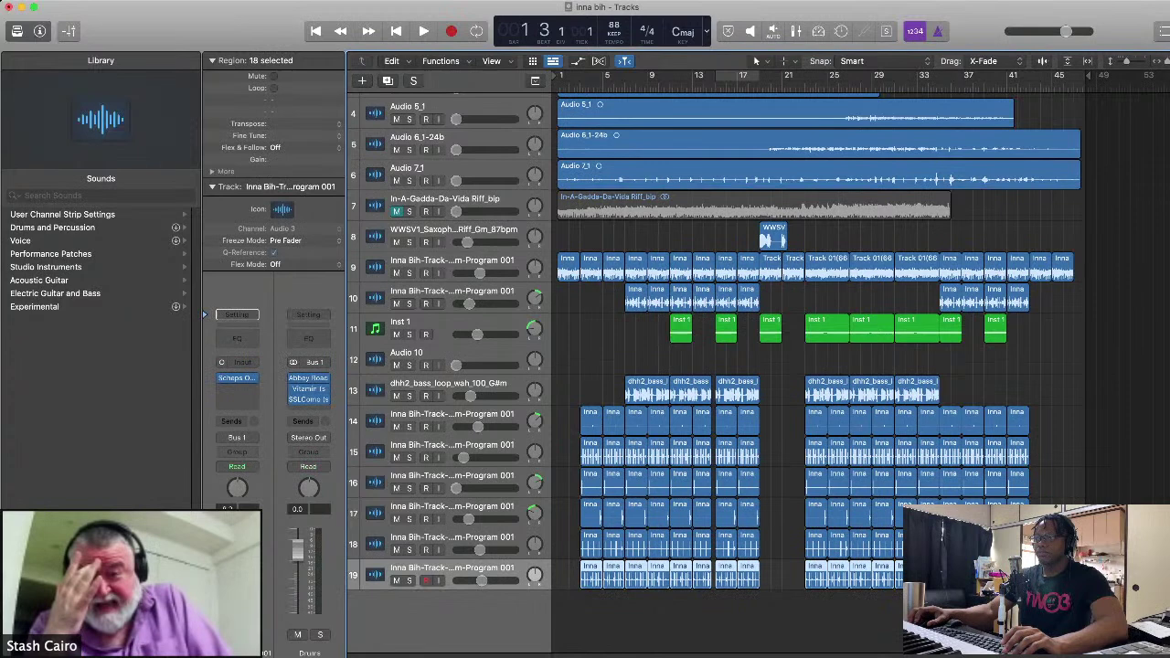
left_click_drag(593, 74, 624, 75)
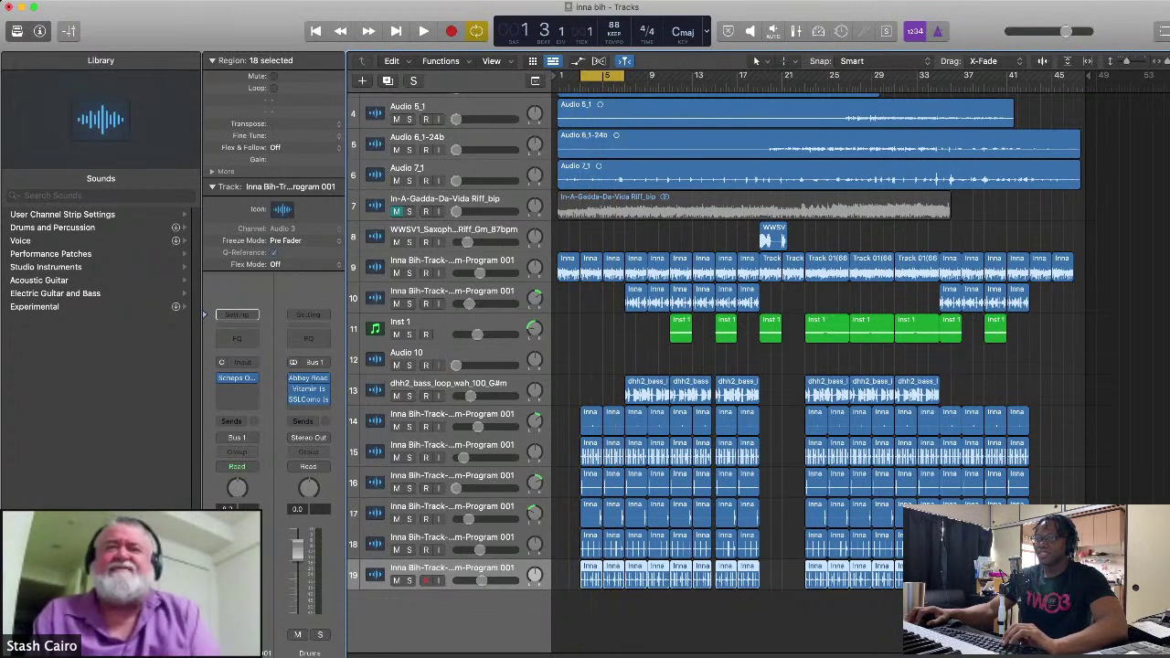
key("s")
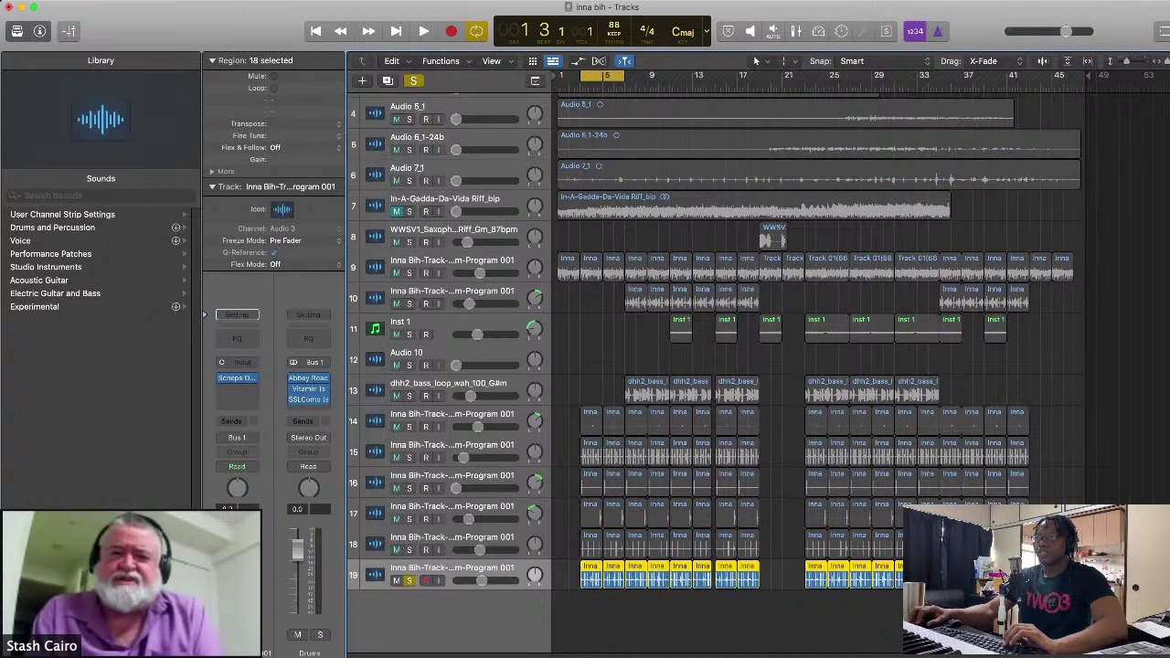
key("space")
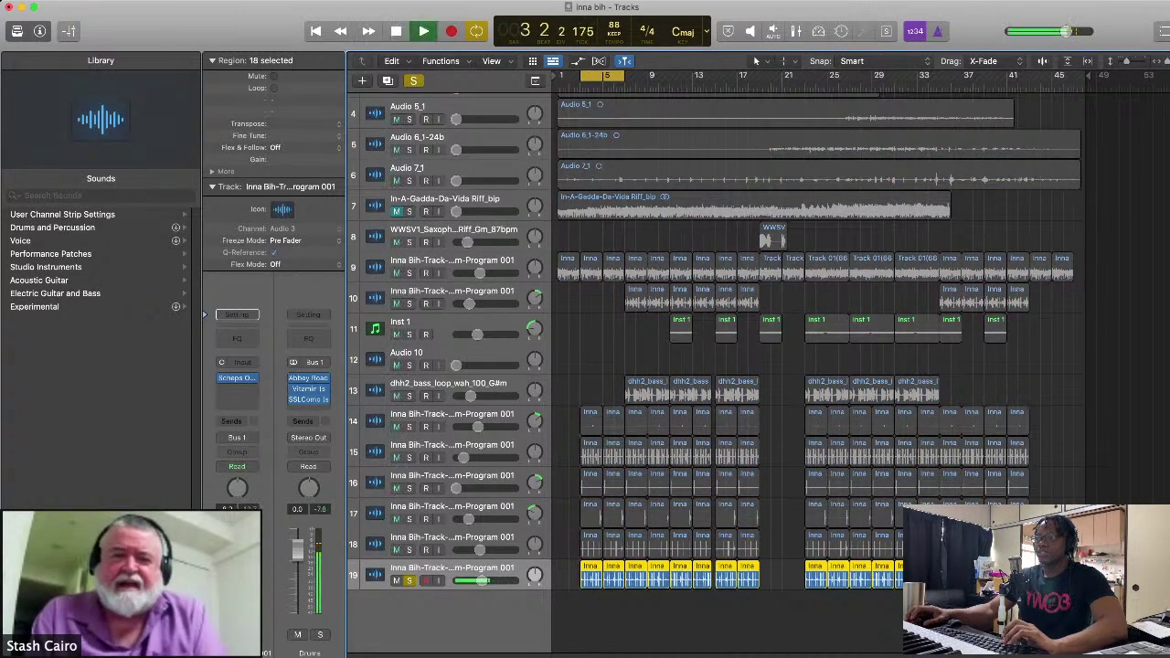
key("space")
Step: Colour track 19 and the first two regions on tracks 18 and 19 magenta, and briefly play track 18 in solo
left_click_drag(572, 567, 623, 582)
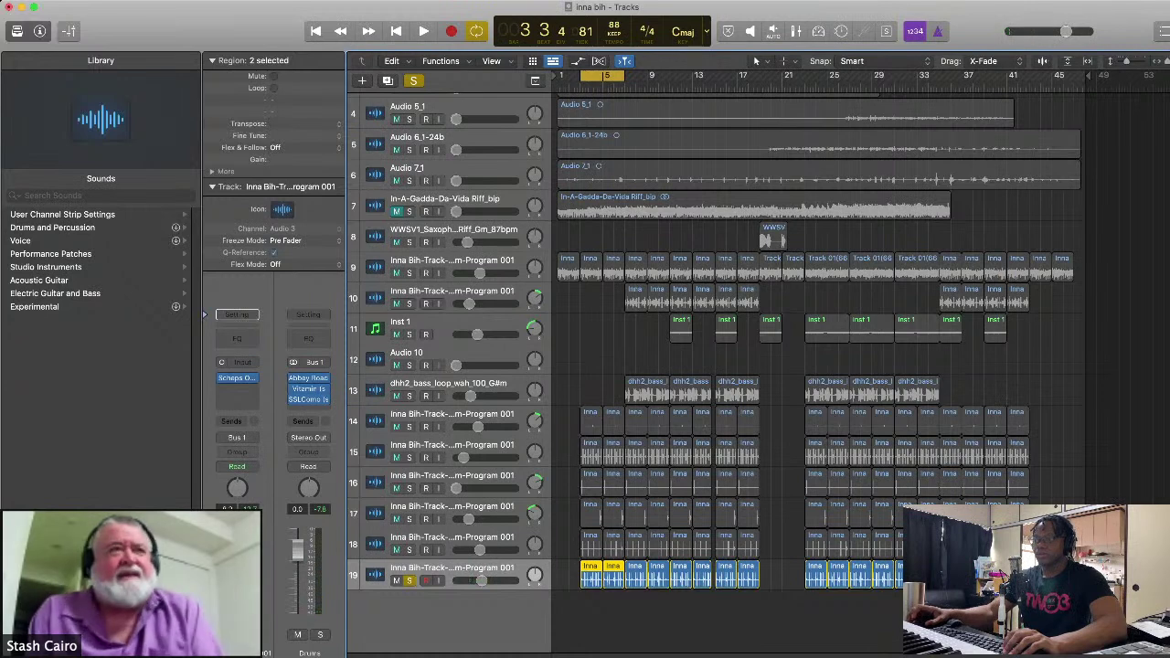
left_click(429, 328)
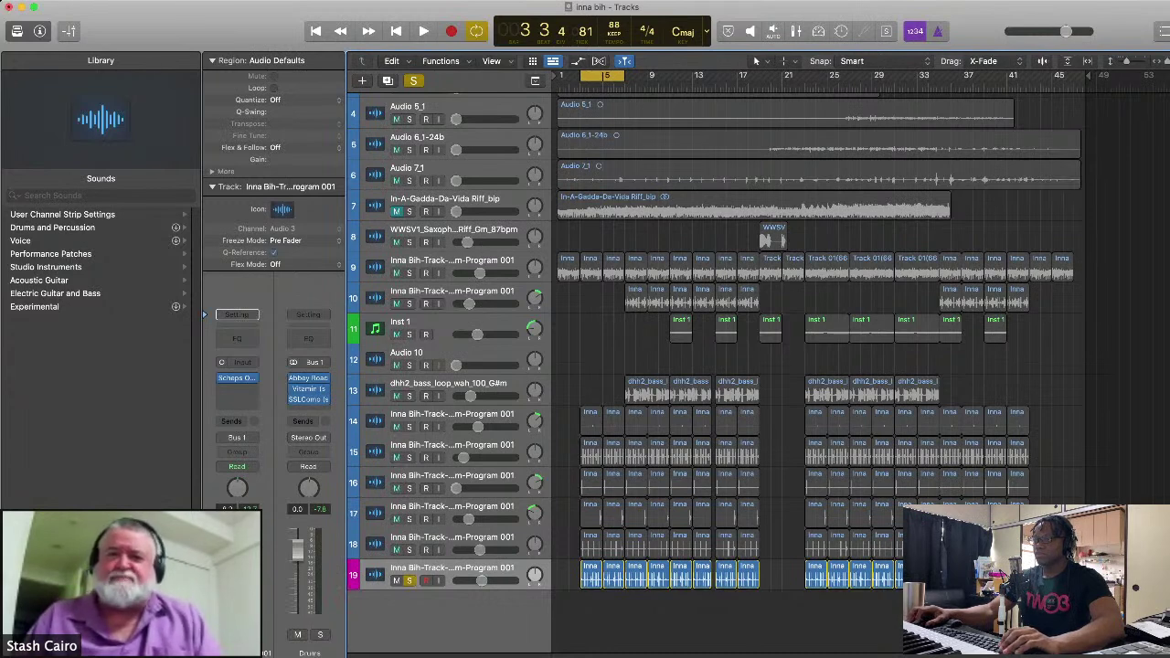
left_click(452, 537)
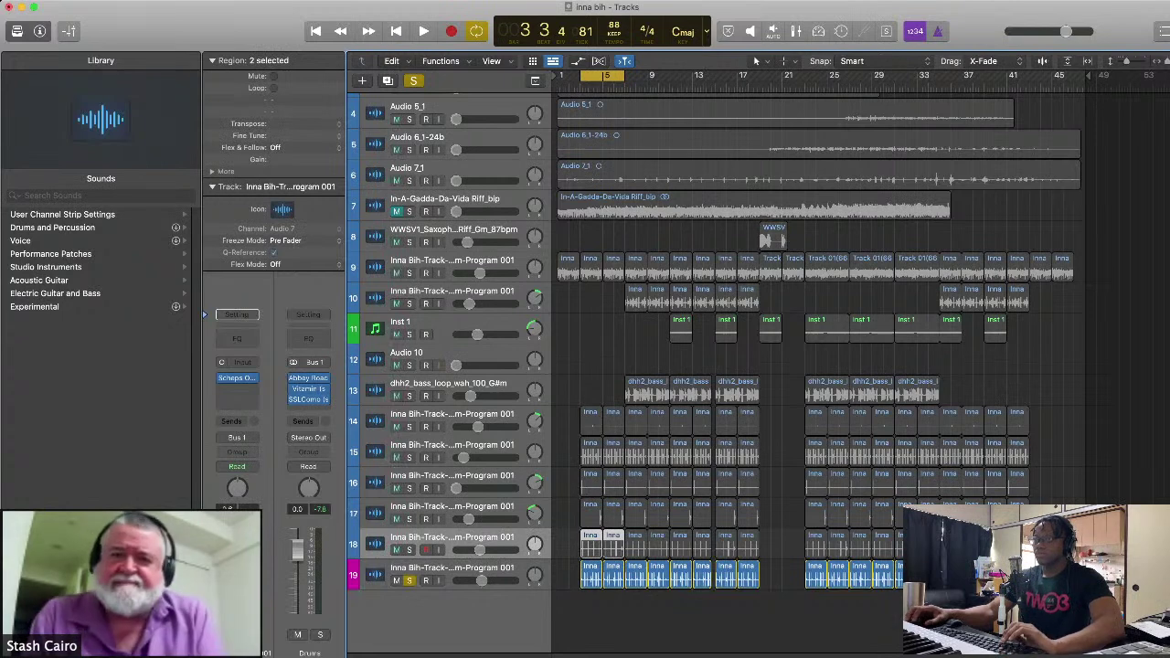
key("space")
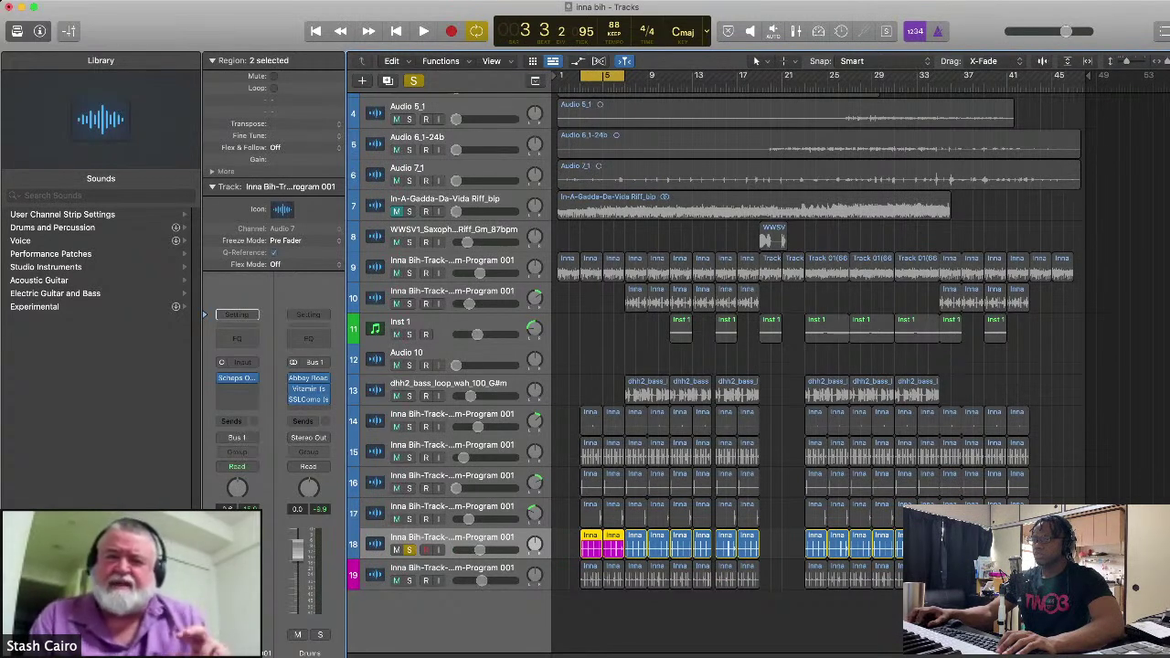
Step: Add track 19 to the solo, take track 18 out of it, and select track 18
left_click(448, 574)
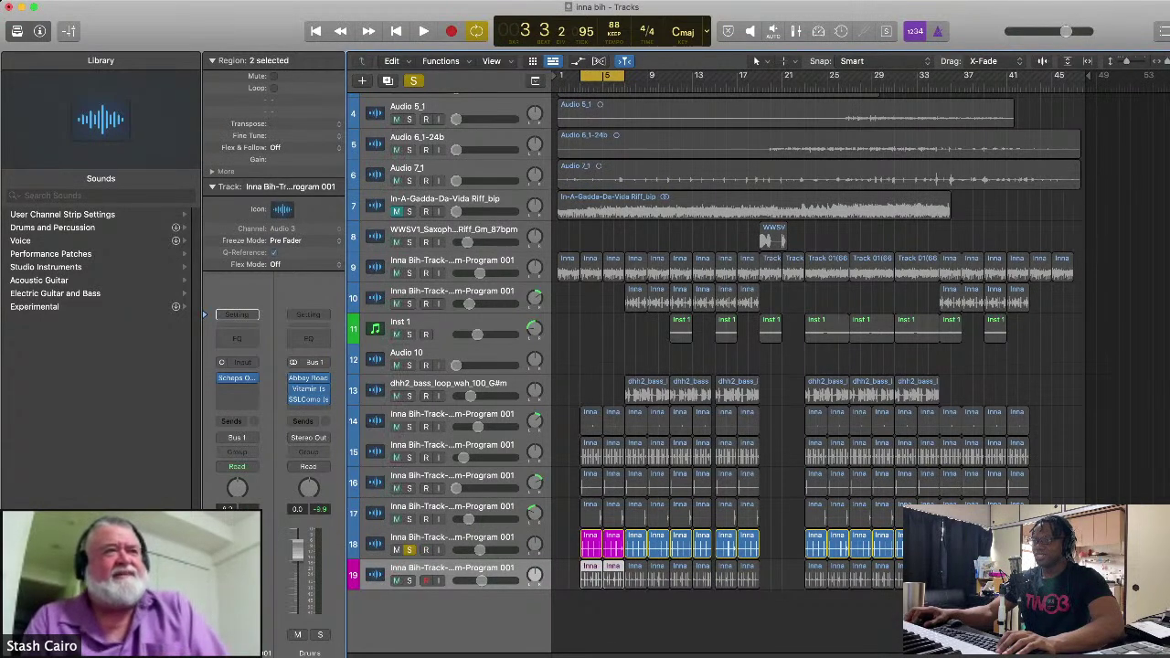
left_click(448, 513)
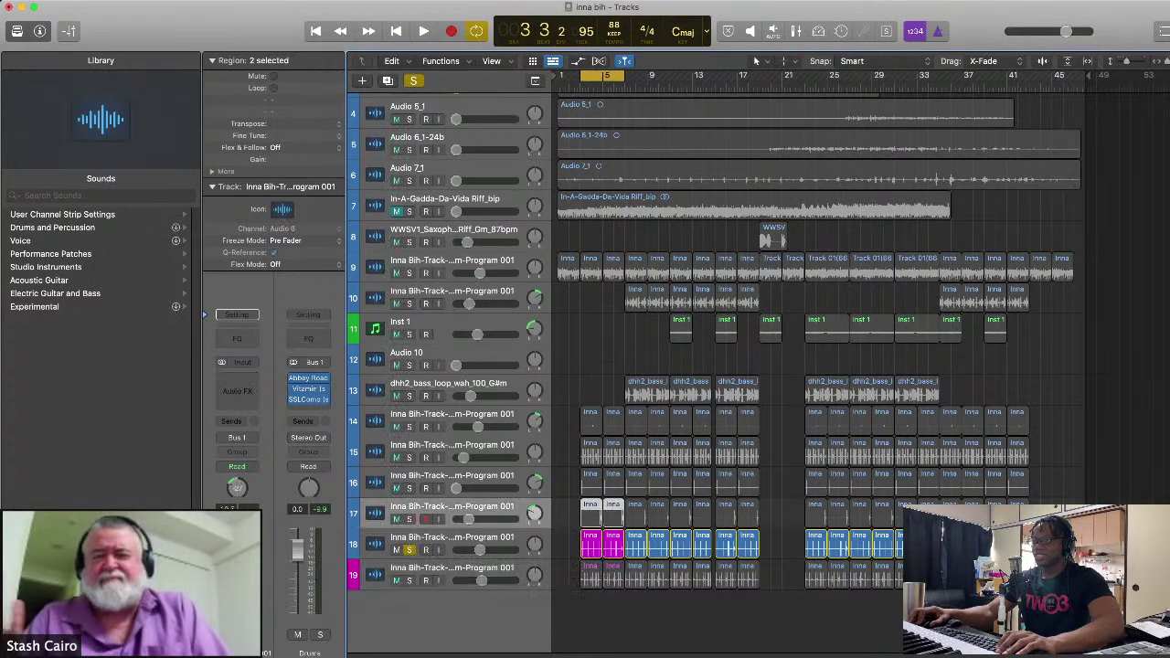
left_click(409, 580)
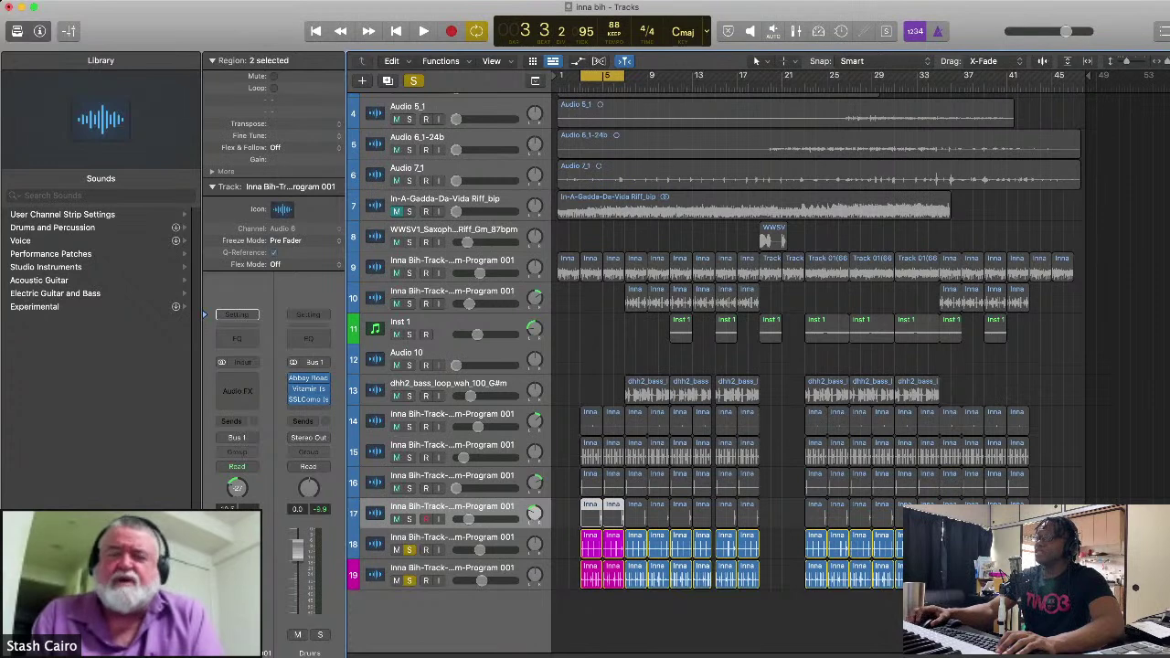
key("Down")
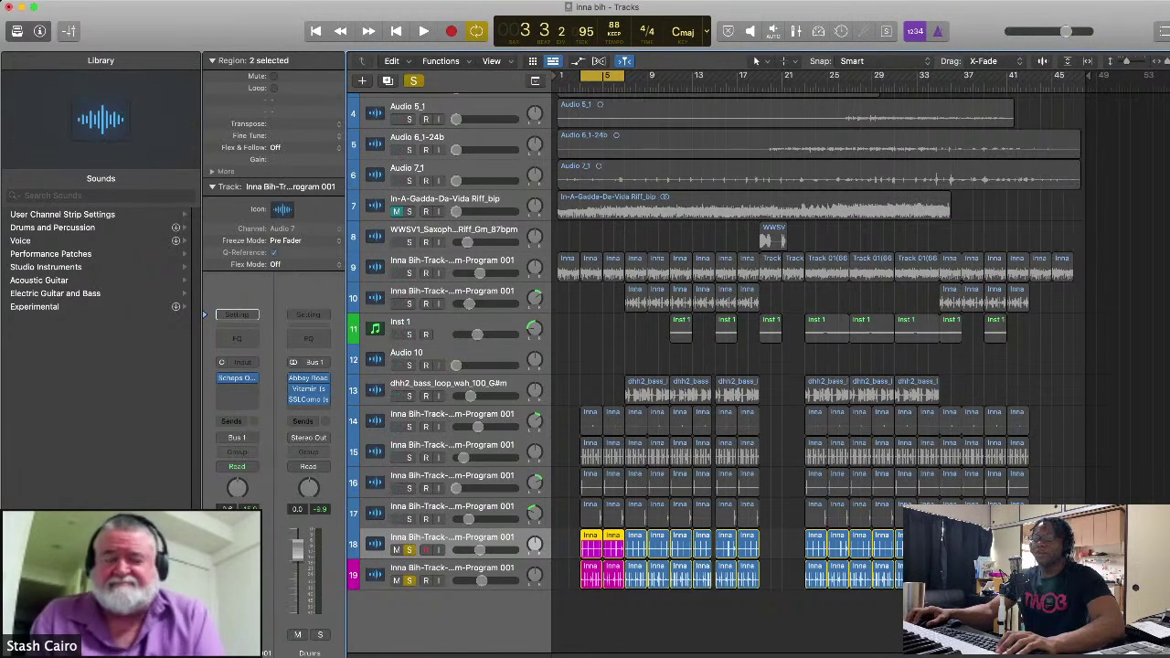
left_click(452, 574)
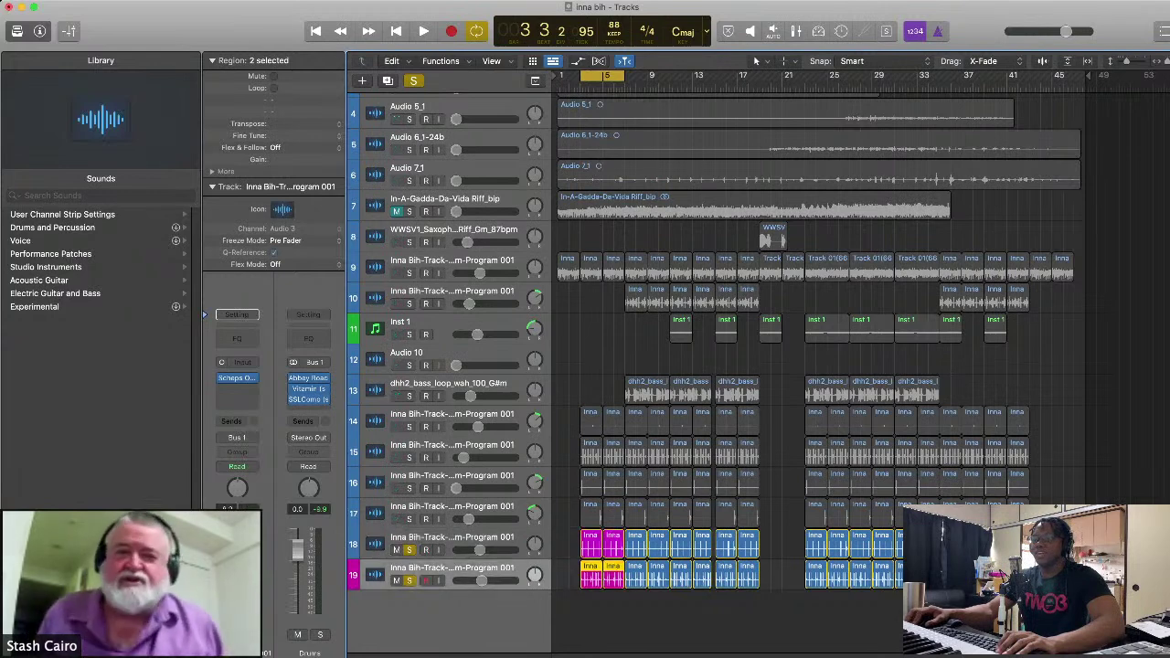
left_click(453, 543)
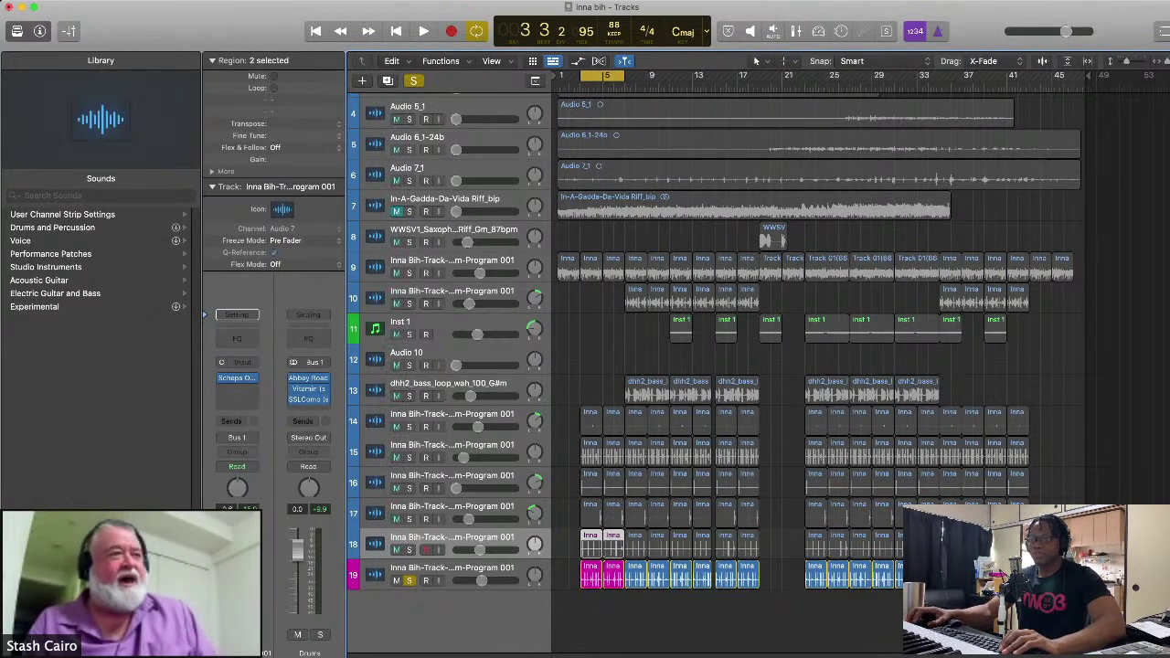
Step: Colour all the regions on track 19 magenta, track 18 purple and track 17 teal
left_click(613, 574)
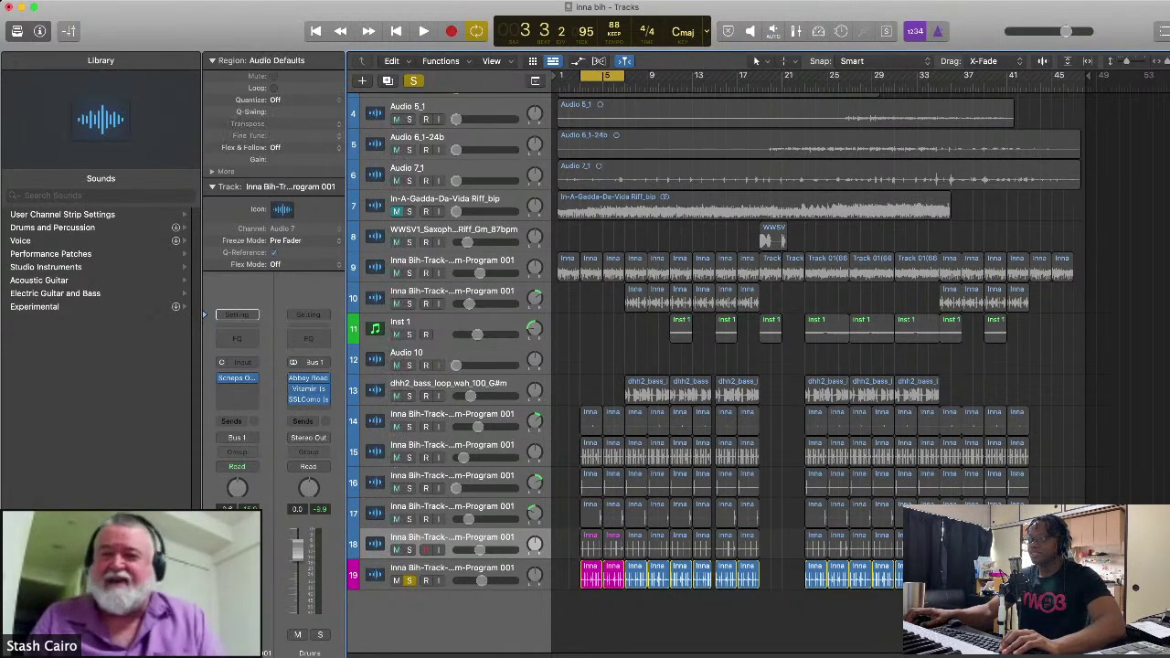
left_click_drag(572, 596, 905, 564)
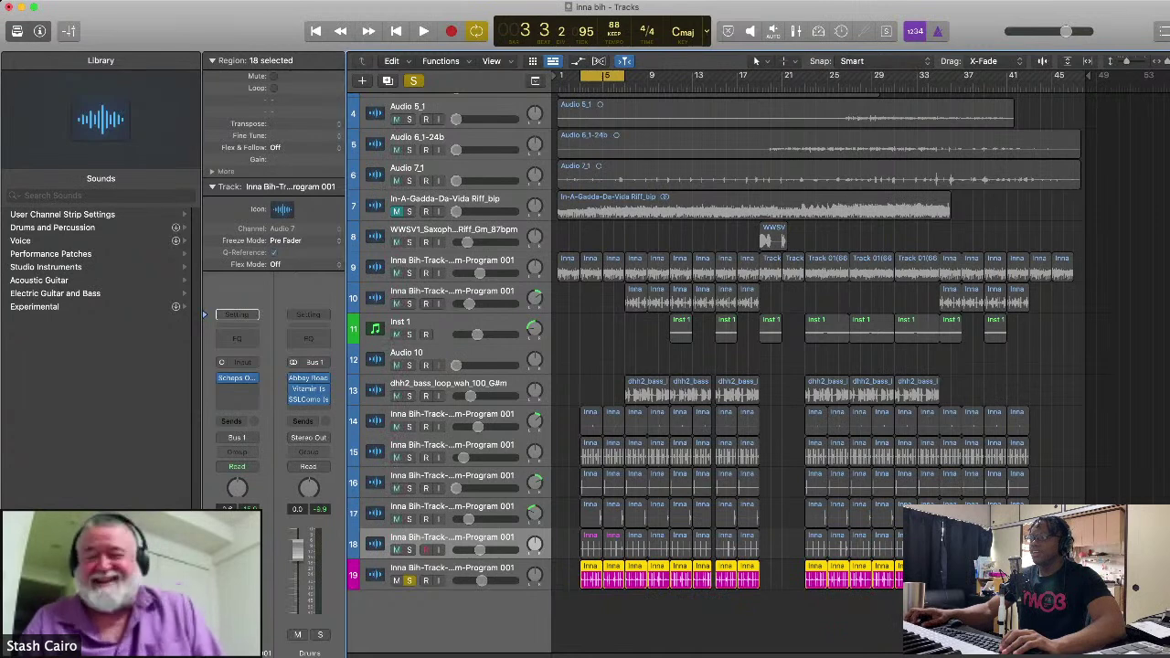
key("Up")
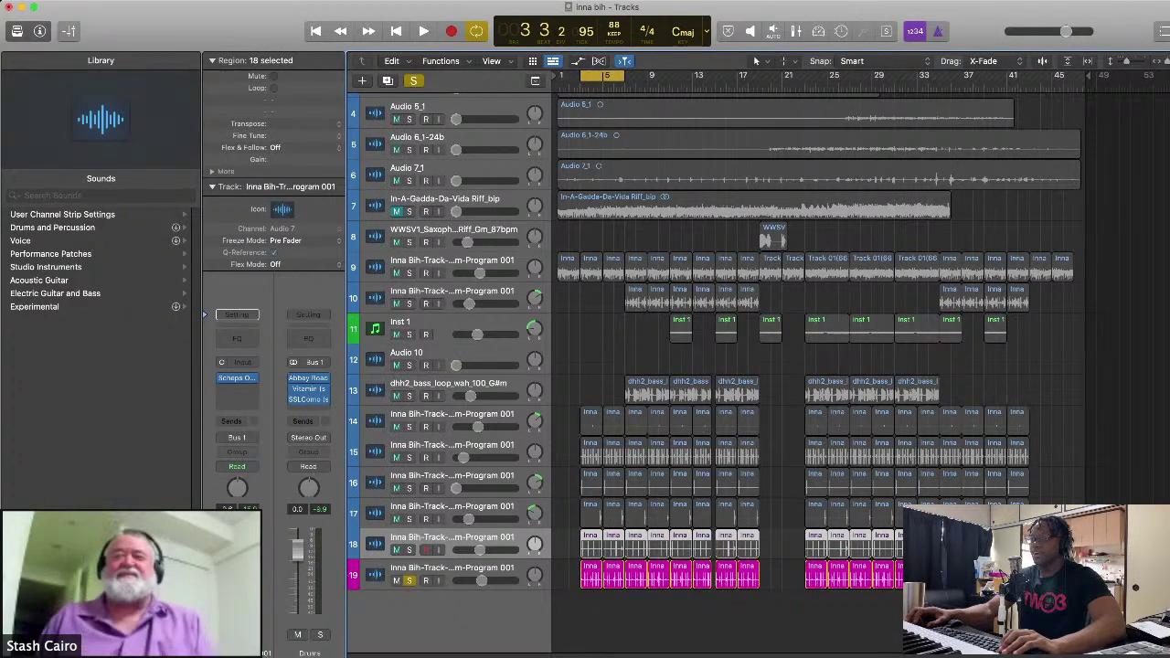
key("Up")
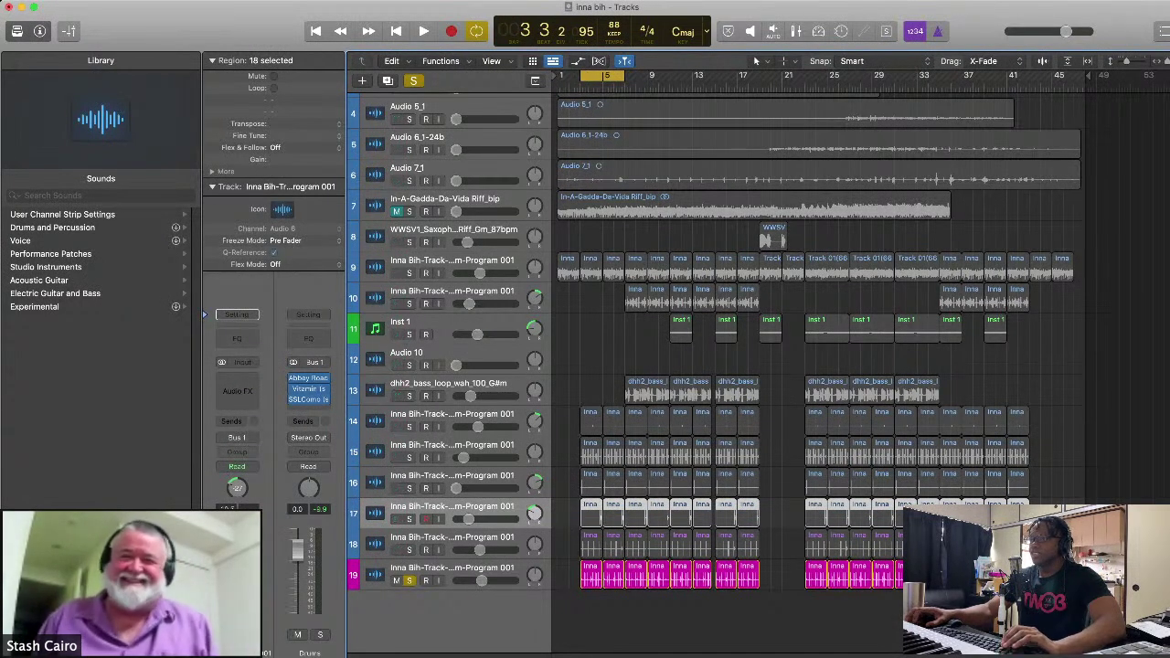
Step: Play track 15 in solo over the cycle range, and colour all the regions on tracks 14 and 15 bright green
left_click_drag(565, 440, 621, 461)
left_click(457, 445)
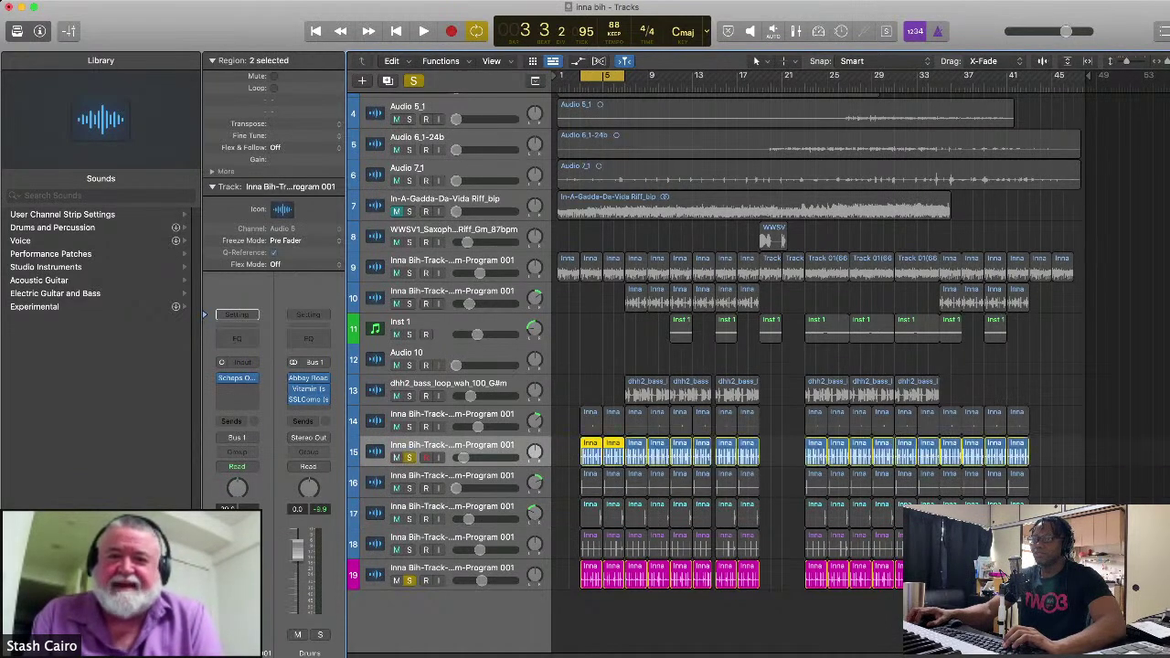
key("s")
key("space")
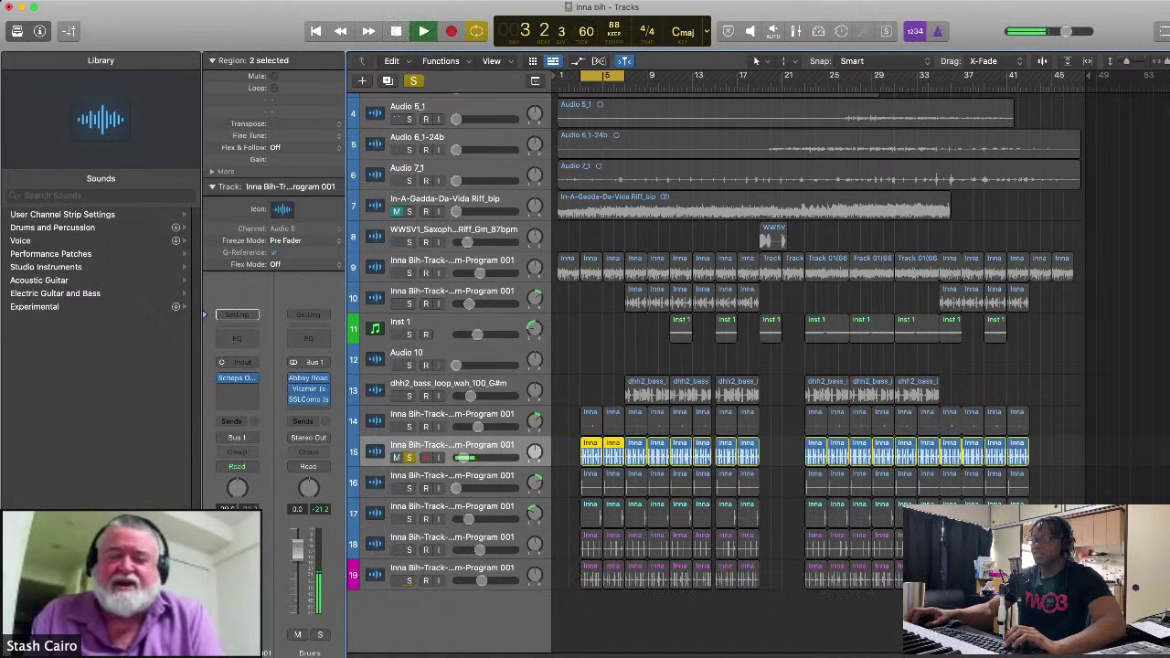
key("space")
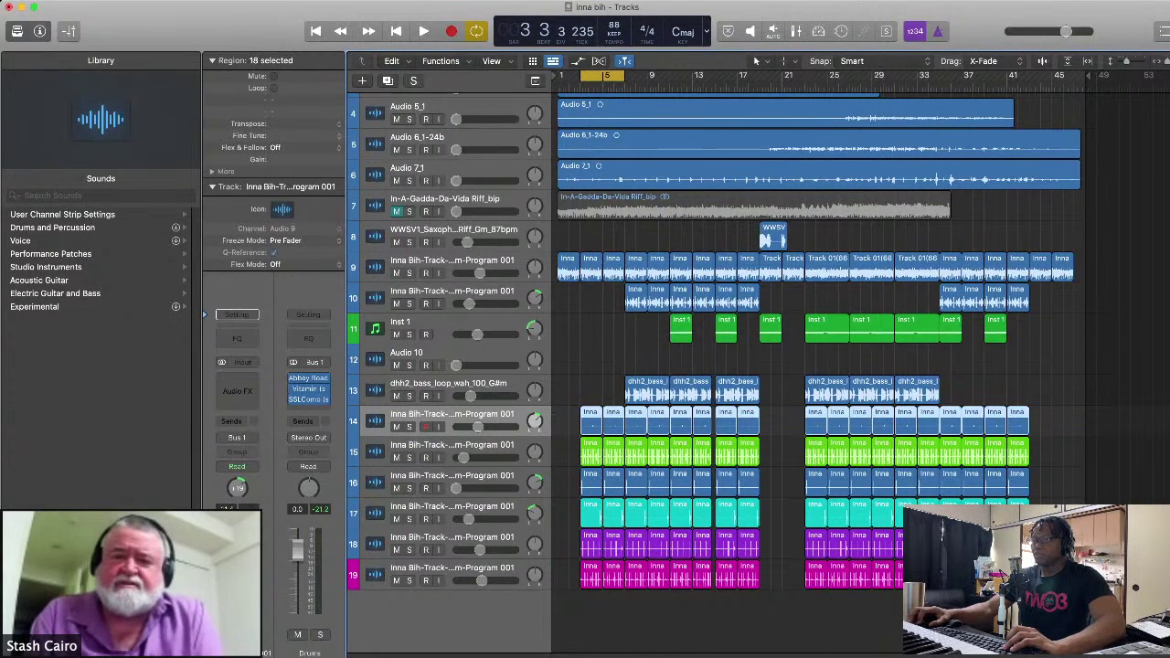
key("s")
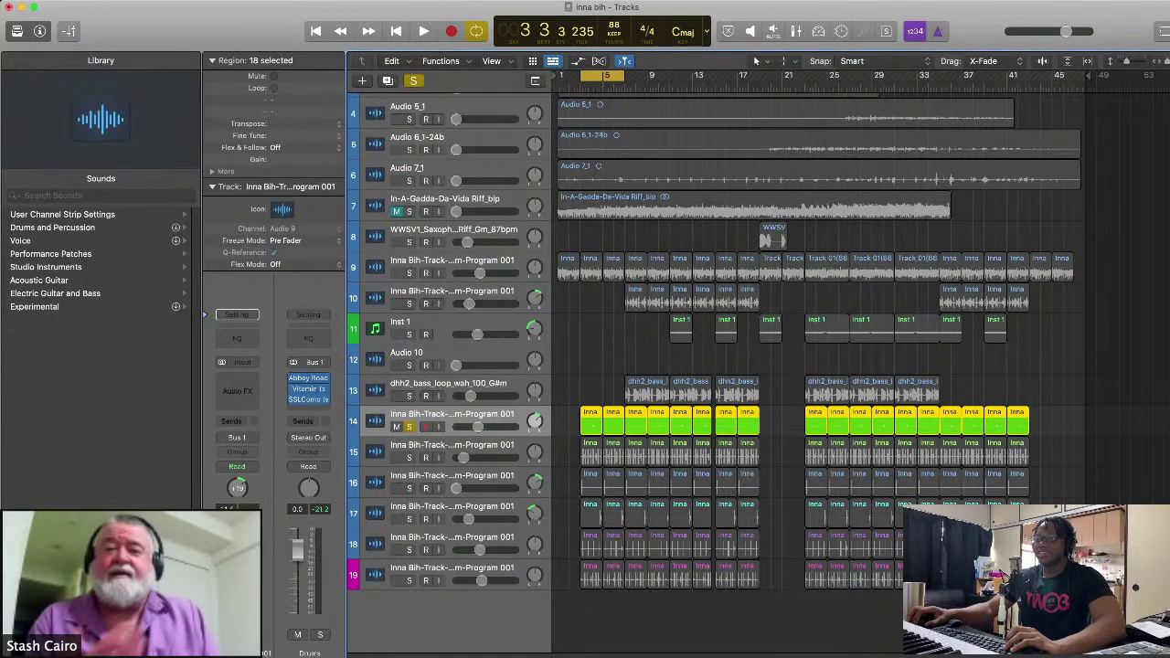
Step: Colour the dhh2_bass_loop_wah_100_G#m regions teal with all solos off, and select track 10 with its regions
left_click(448, 390)
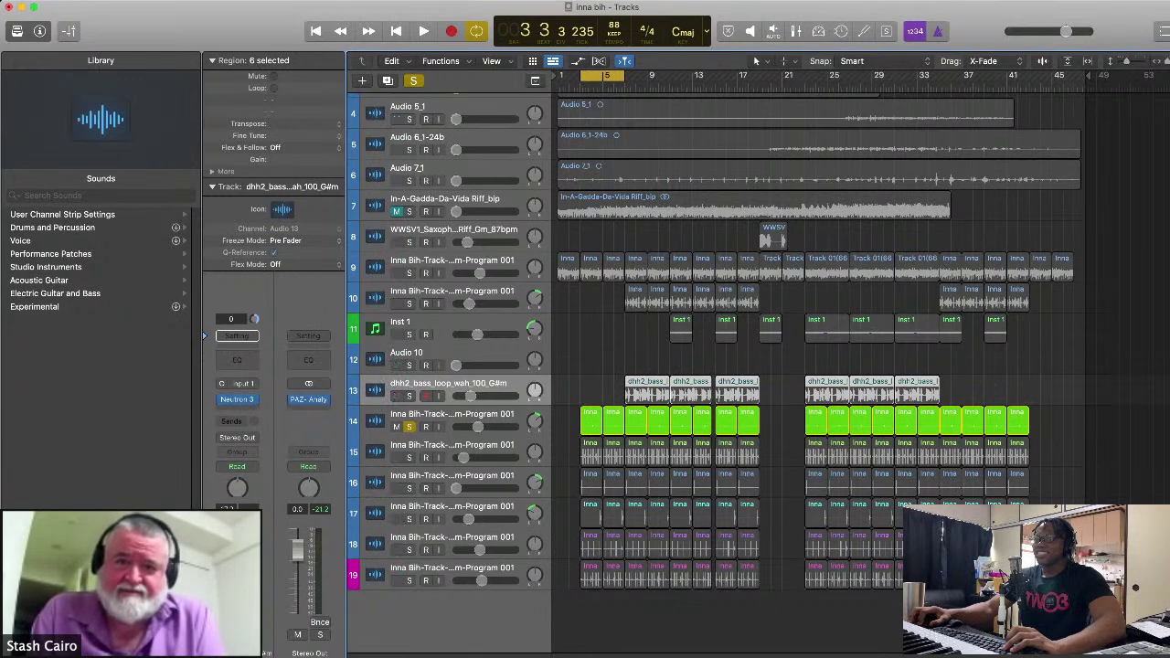
key("ctrl+alt+super+s")
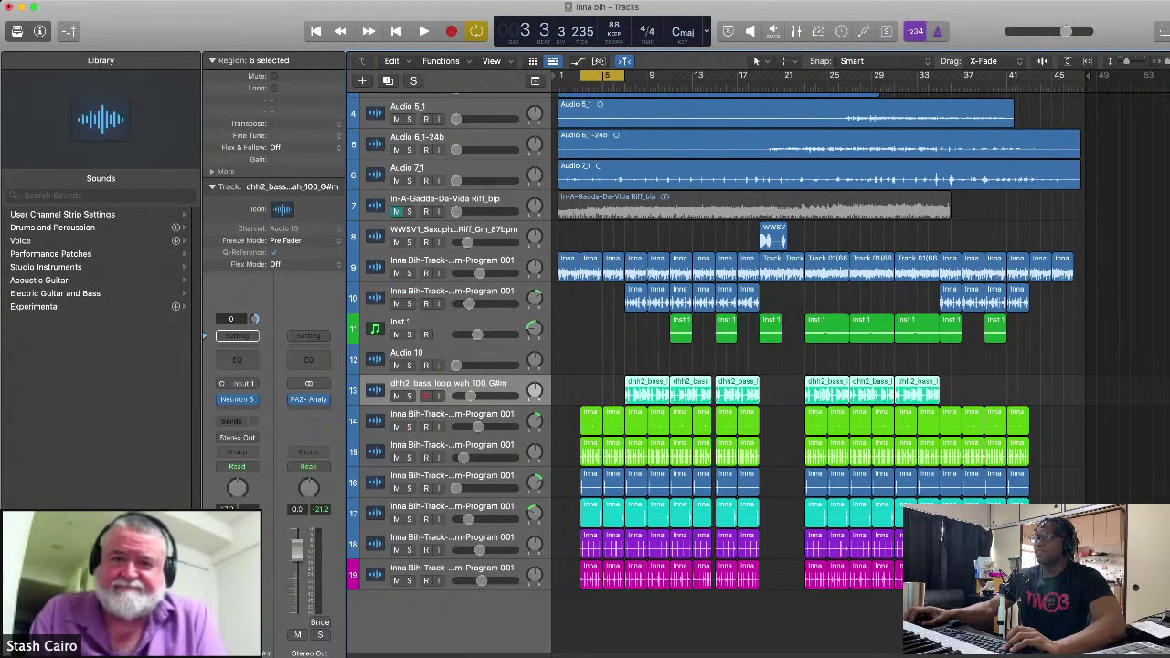
left_click(452, 290)
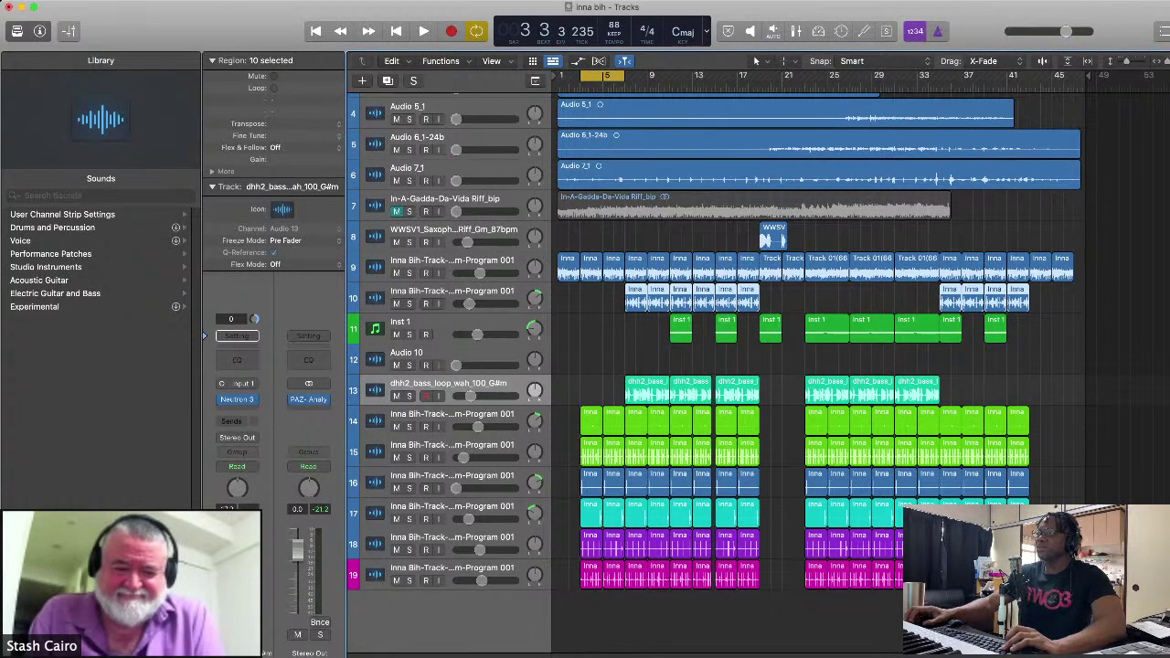
left_click(451, 291)
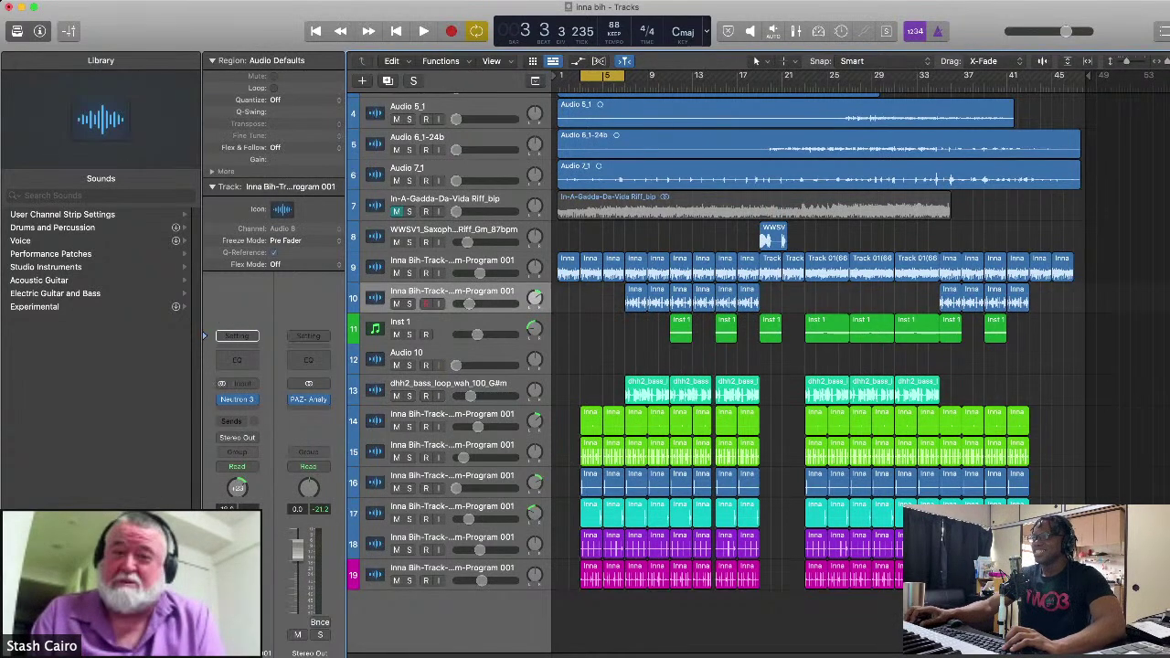
left_click(451, 291)
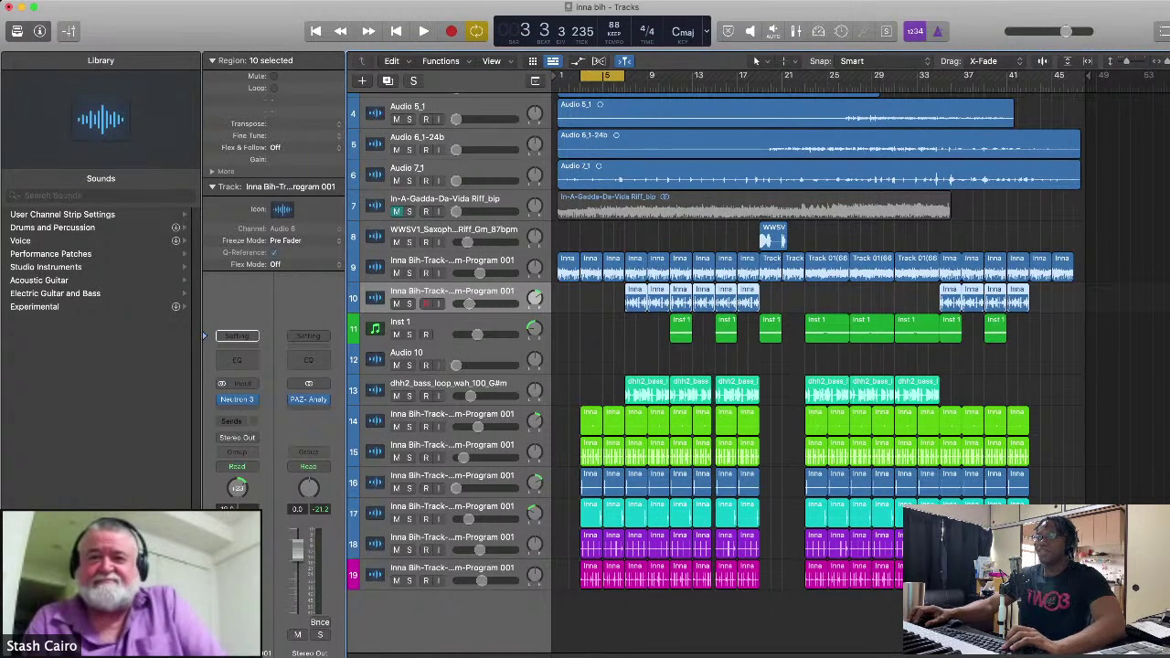
Step: Solo track 9 and play its regions briefly within the cycle range
left_click(590, 265)
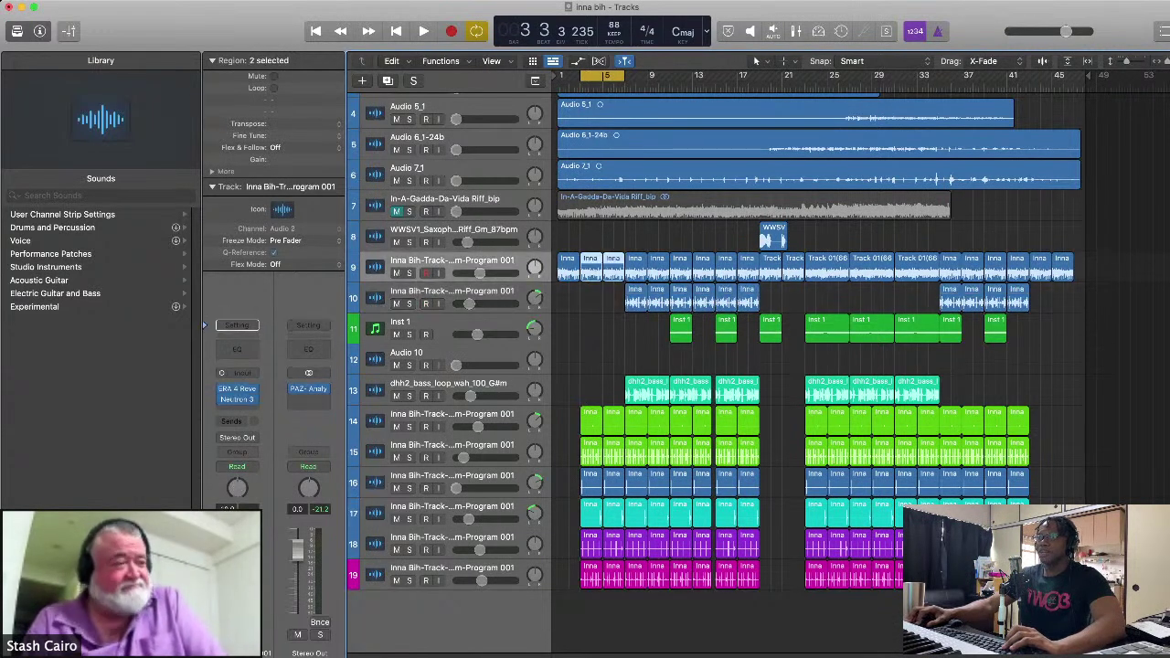
key("s")
key("space")
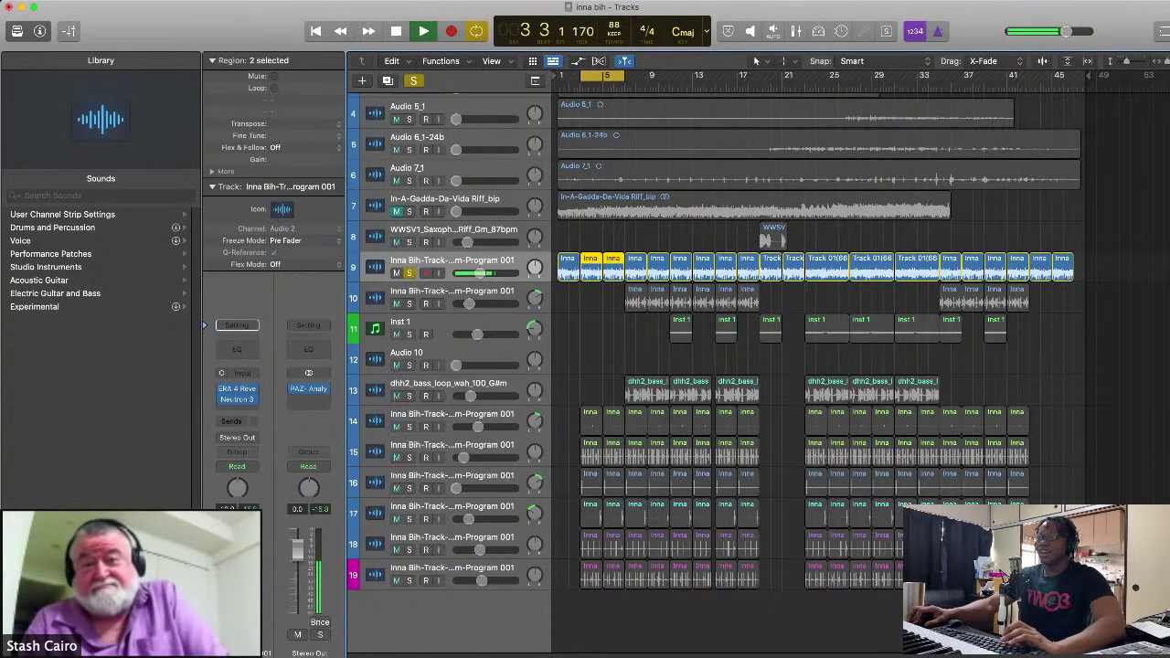
key("space")
Step: Rename track 9 as "riff sample"
key("shift+Return")
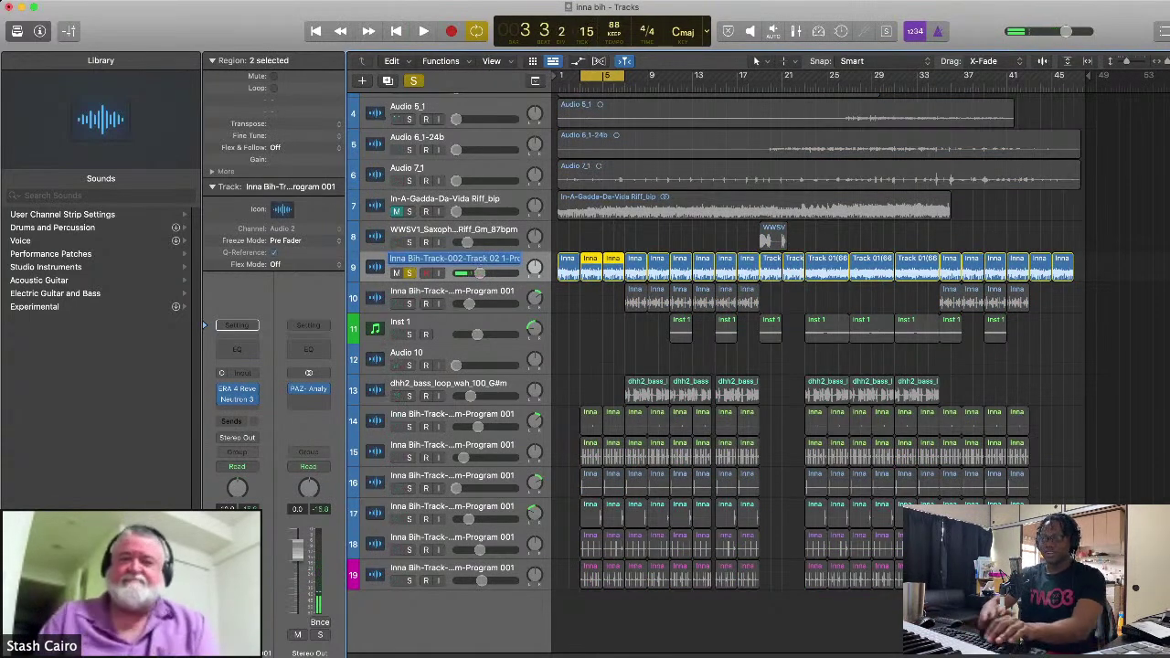
type("r")
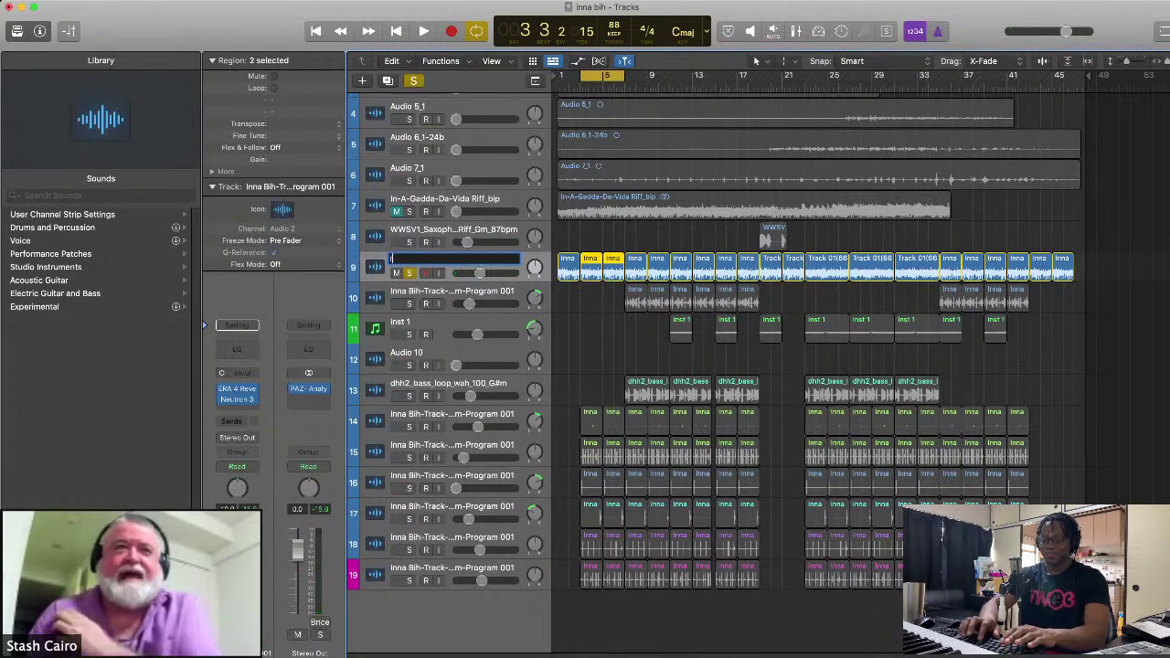
type("iff")
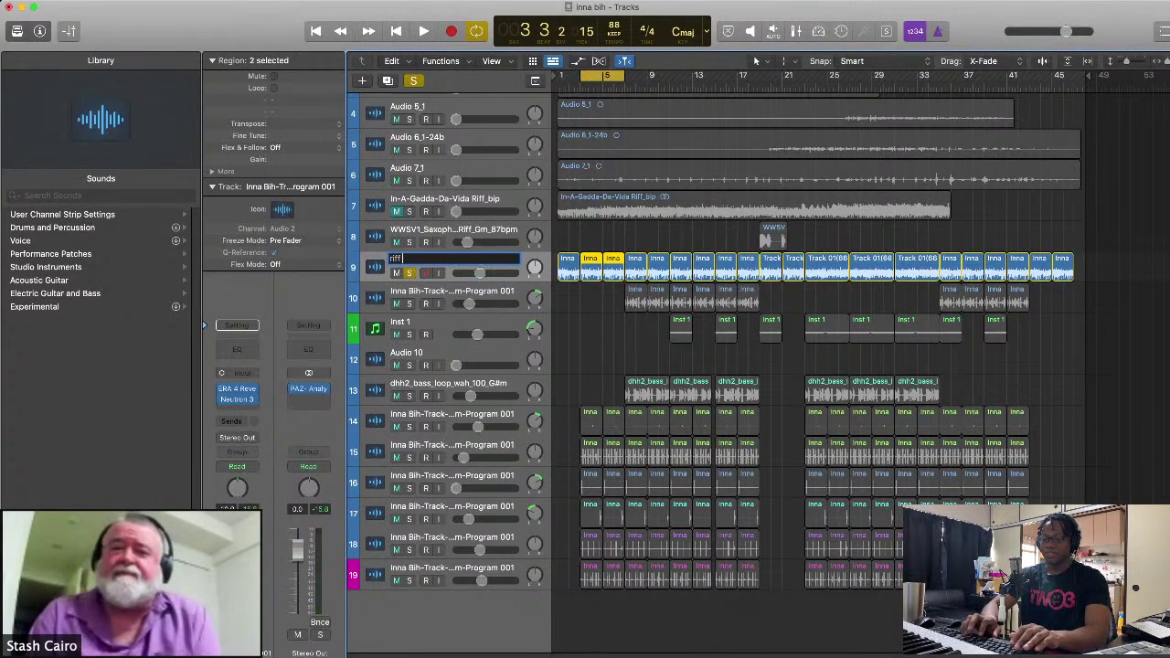
type(" sample")
key("Return")
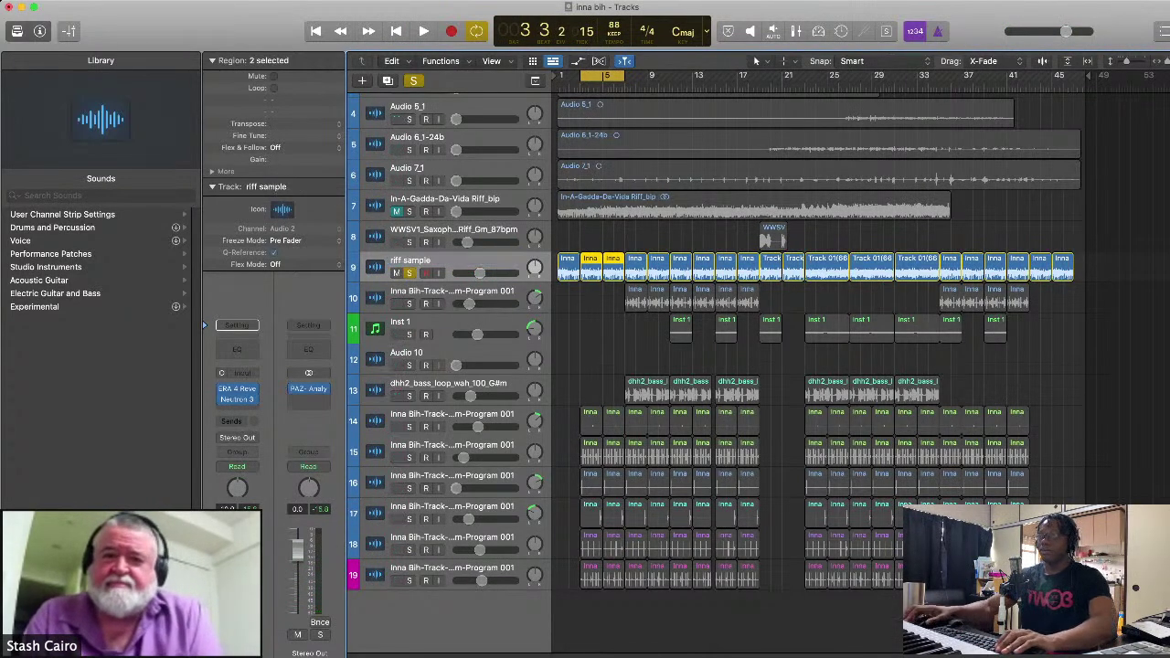
Step: Play the soloed riff sample track once more and take it out of solo
key("space")
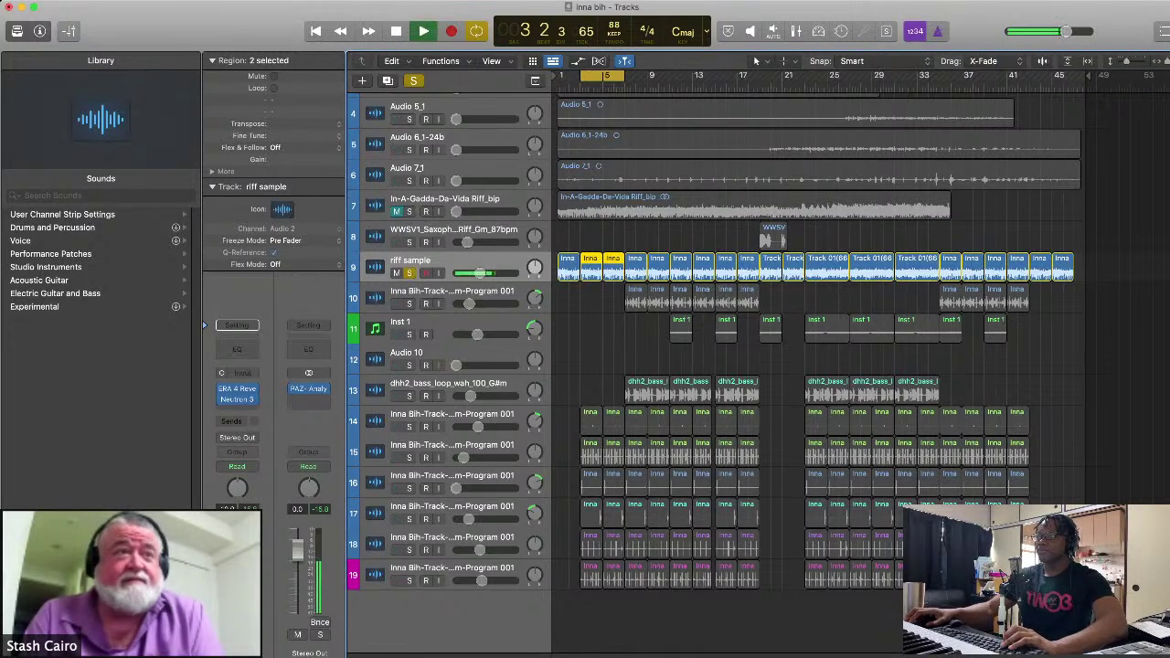
key("space")
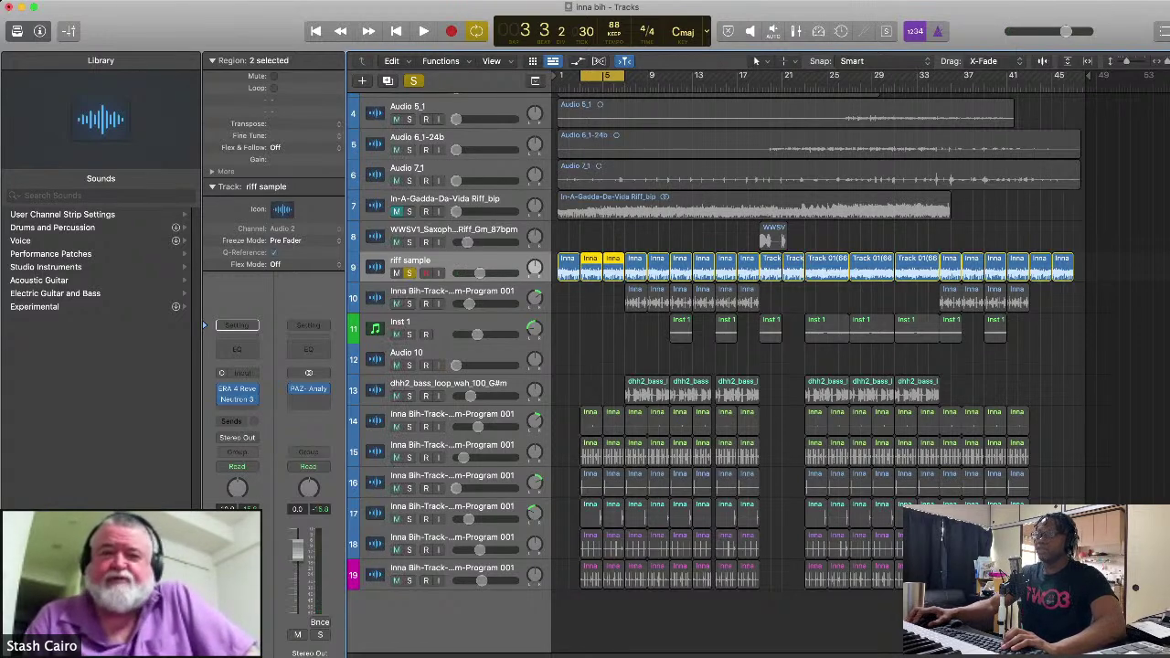
key("ctrl+s")
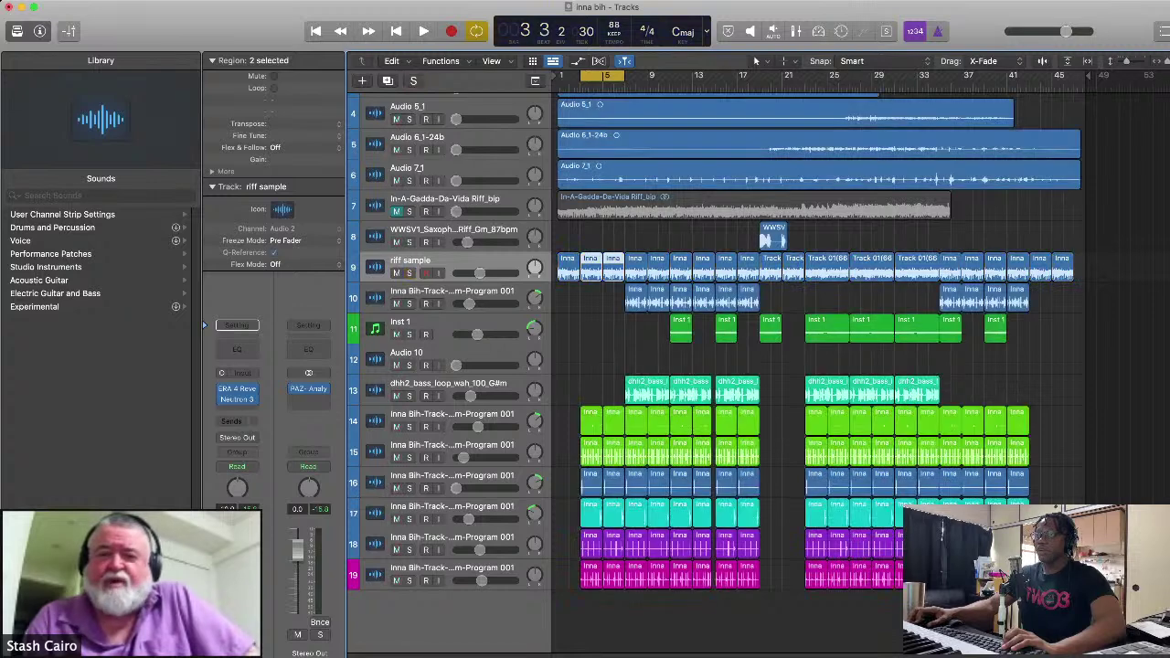
Step: Unmute and solo the In-A-Gadda-Da-Vida Riff_bip track, play it with the cycle range spanning its region, and raise its volume
key("ctrl+s")
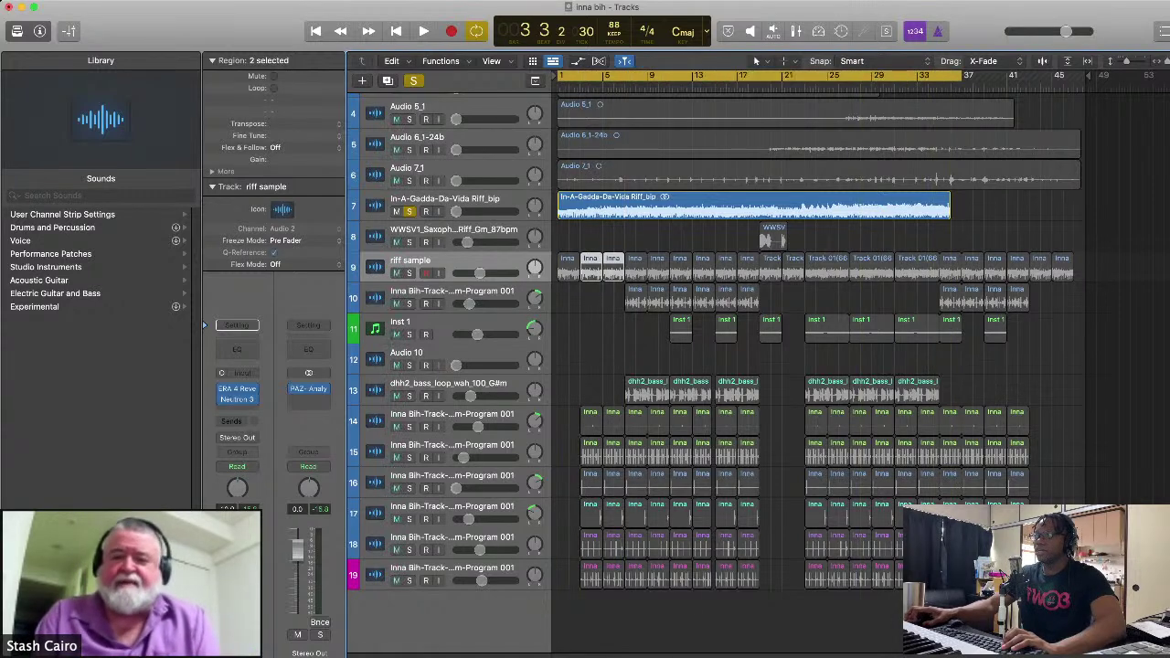
key("space")
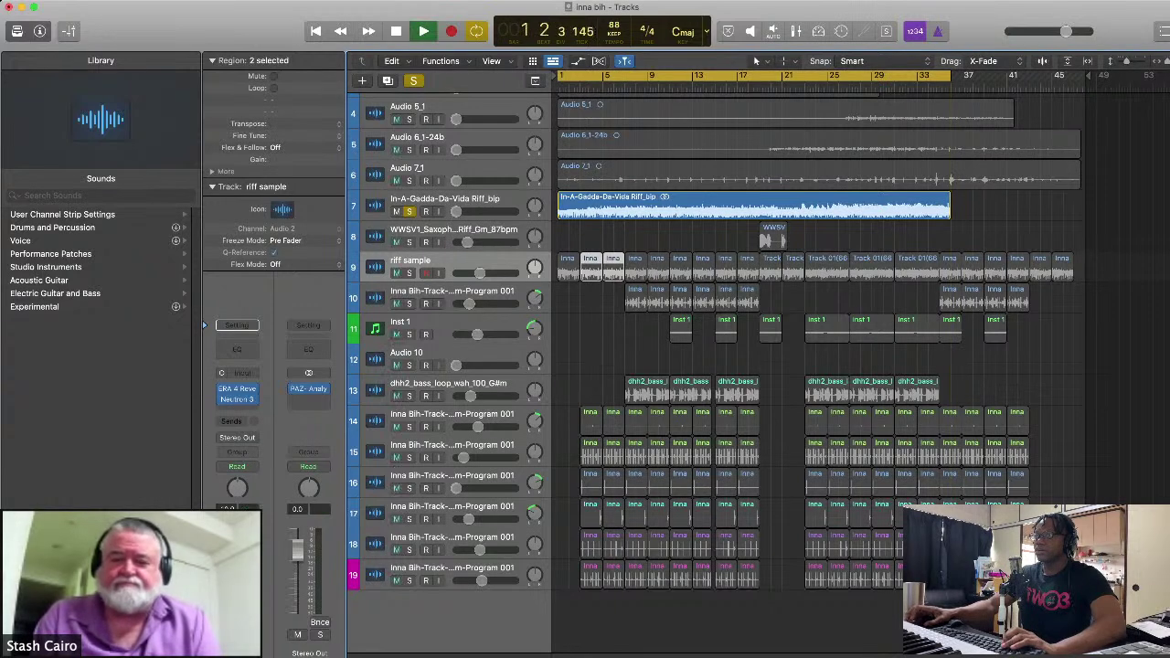
key("space")
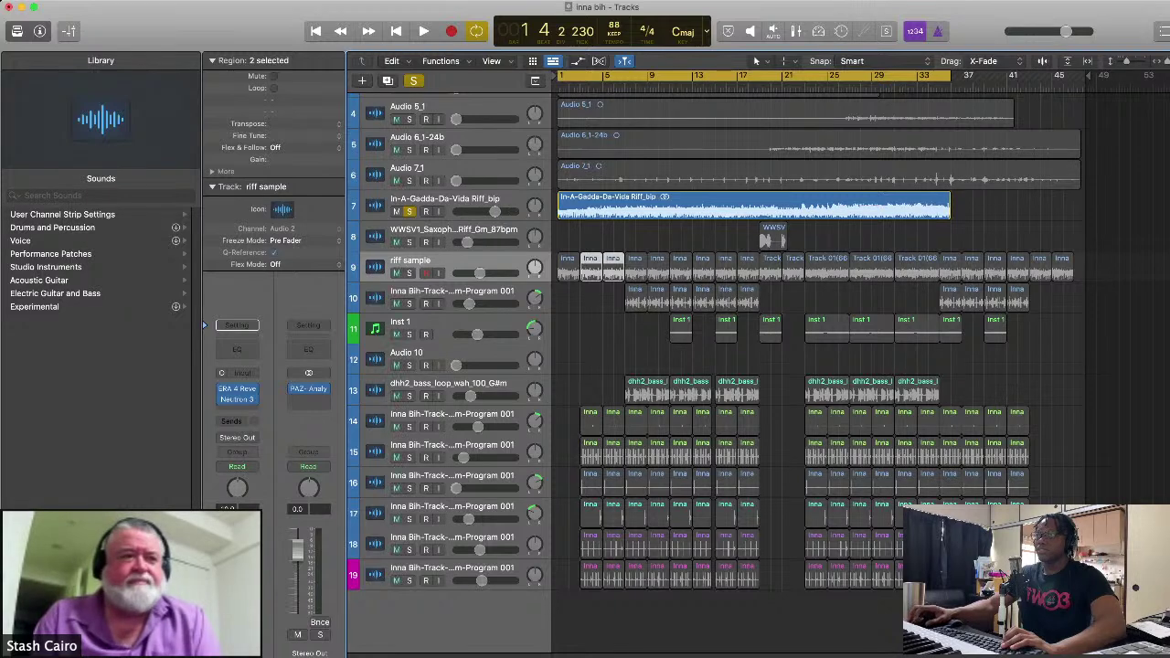
Step: Play the soloed In-A-Gadda-Da-Vida Riff_bip track through the cycle range and take it out of solo
key("space")
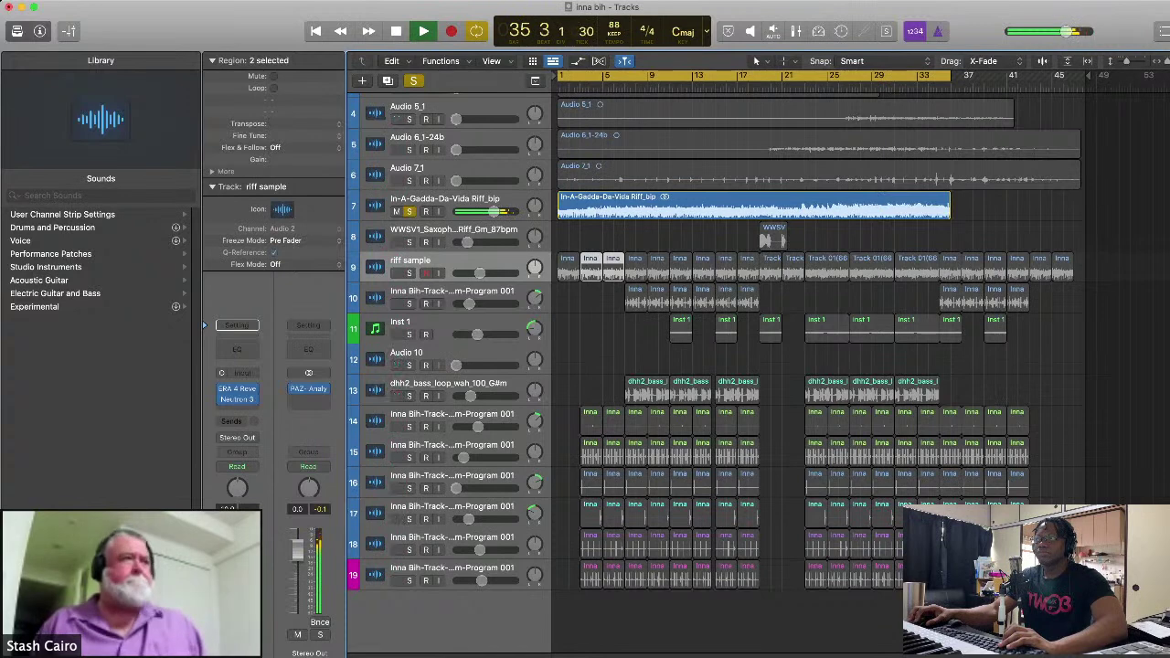
key("space")
key("ctrl+alt+super+s")
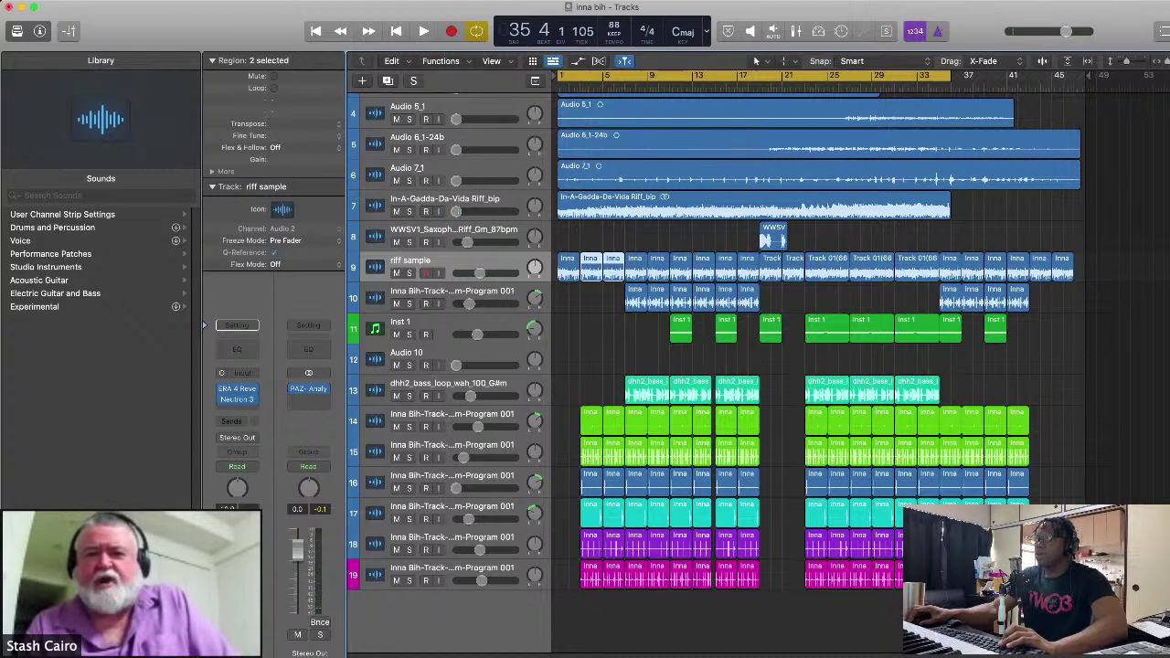
Step: Select the In-A-Gadda-Da-Vida Riff_bip region on track 7 and mute its track
scroll(818, 302, "up", 3)
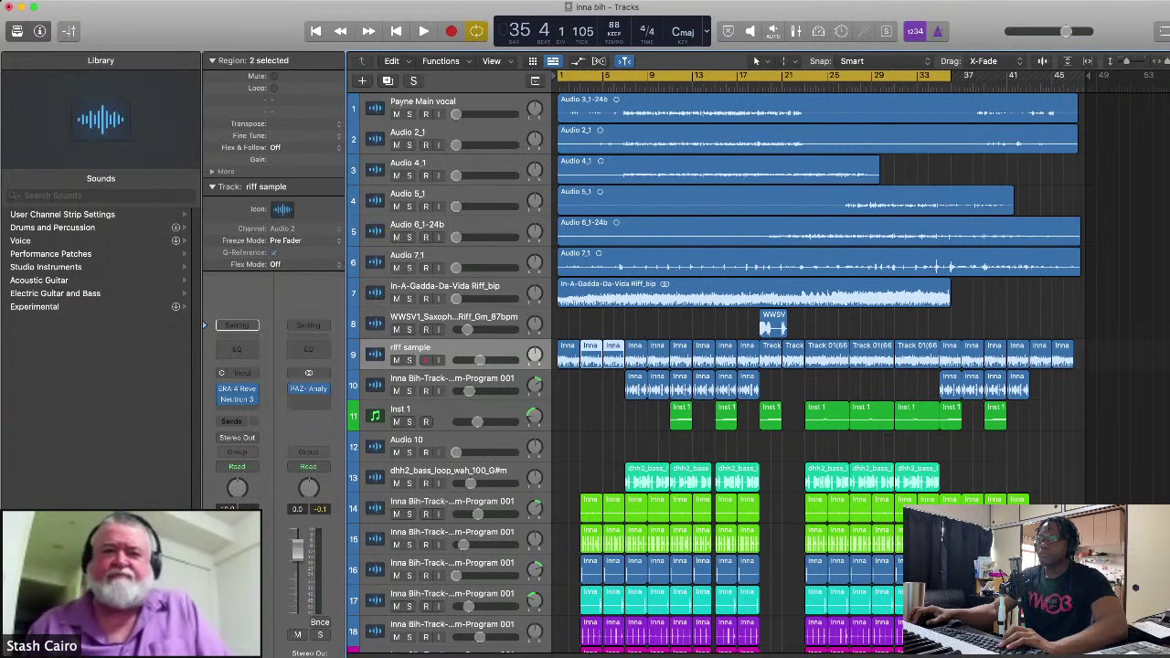
left_click(749, 294)
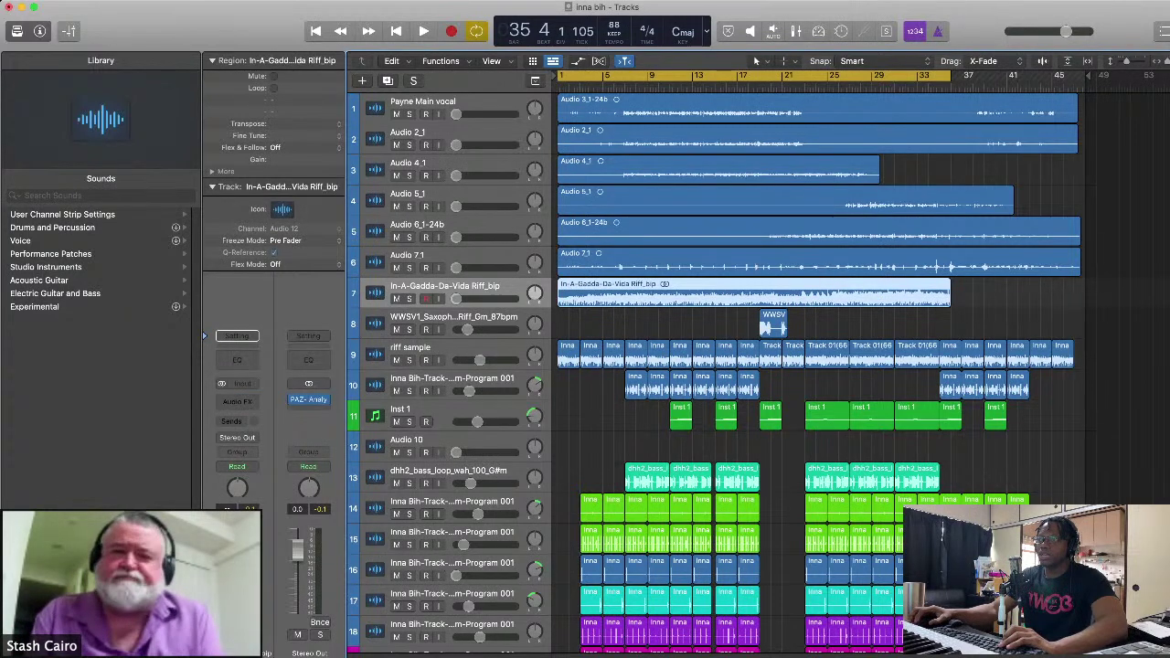
key("ctrl+m")
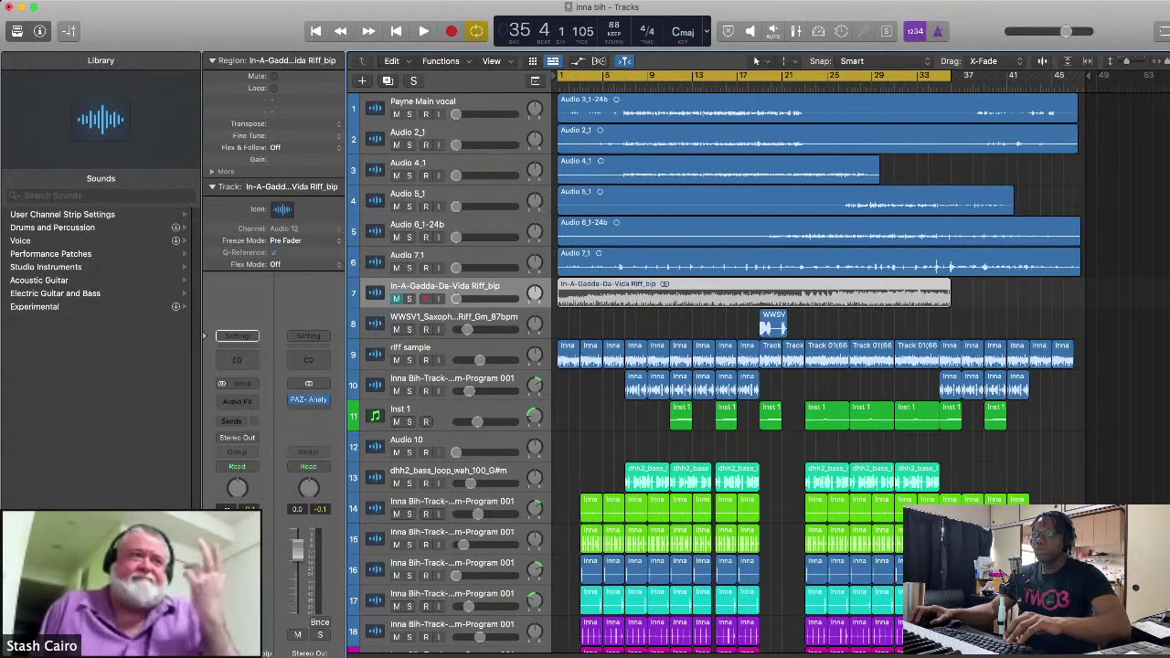
Step: Turn off the cycle range and play the full arrangement from bar 1, then deselect all regions and return the playhead to the beginning
key("c")
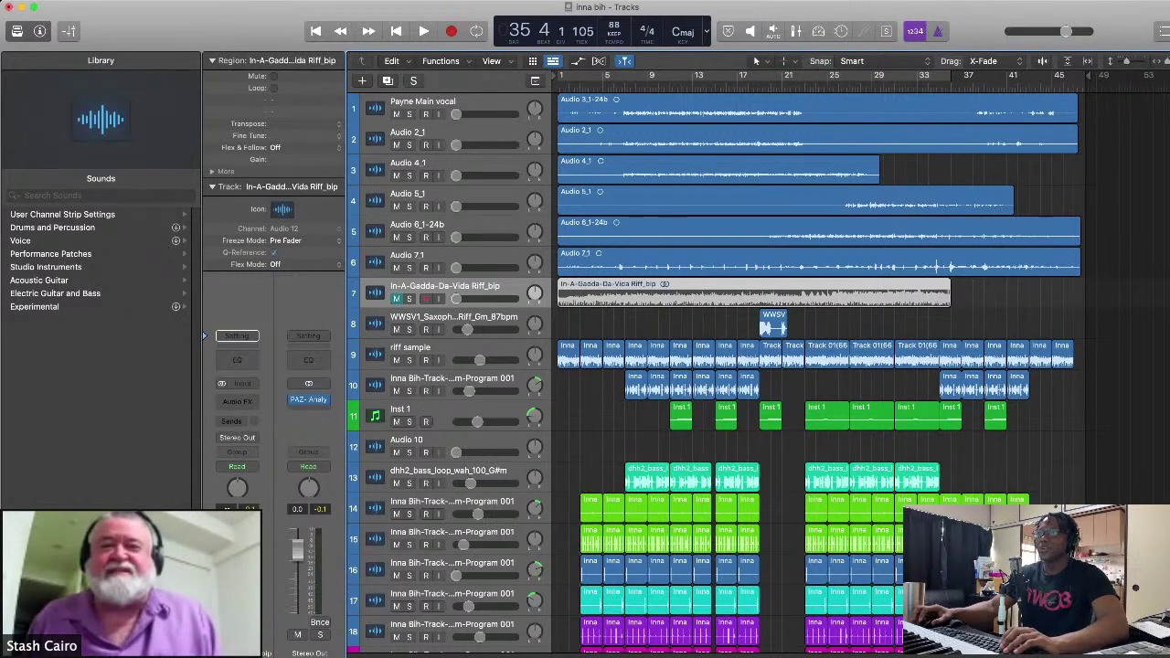
key("Return")
key("space")
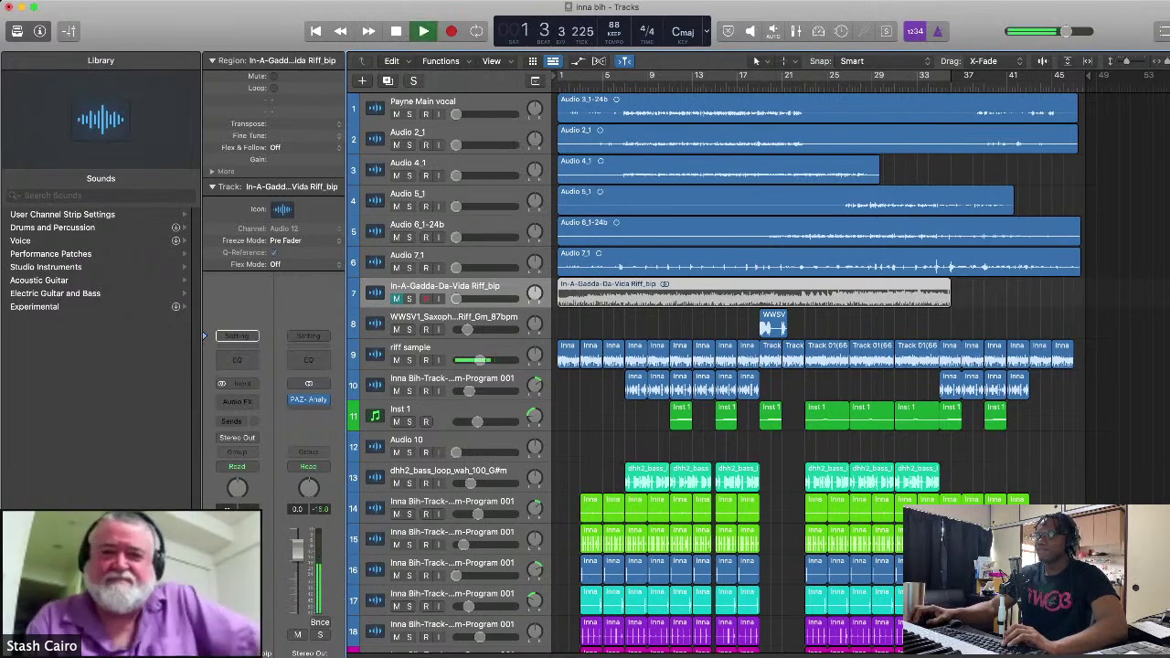
scroll(723, 366, "down", 3)
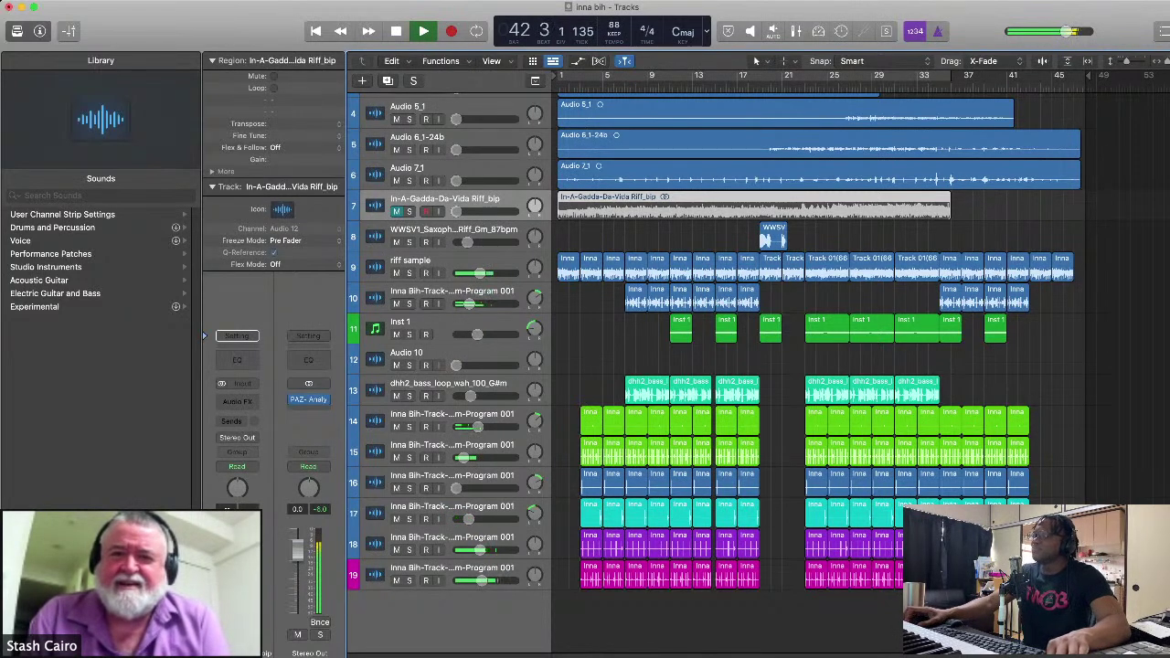
key("space")
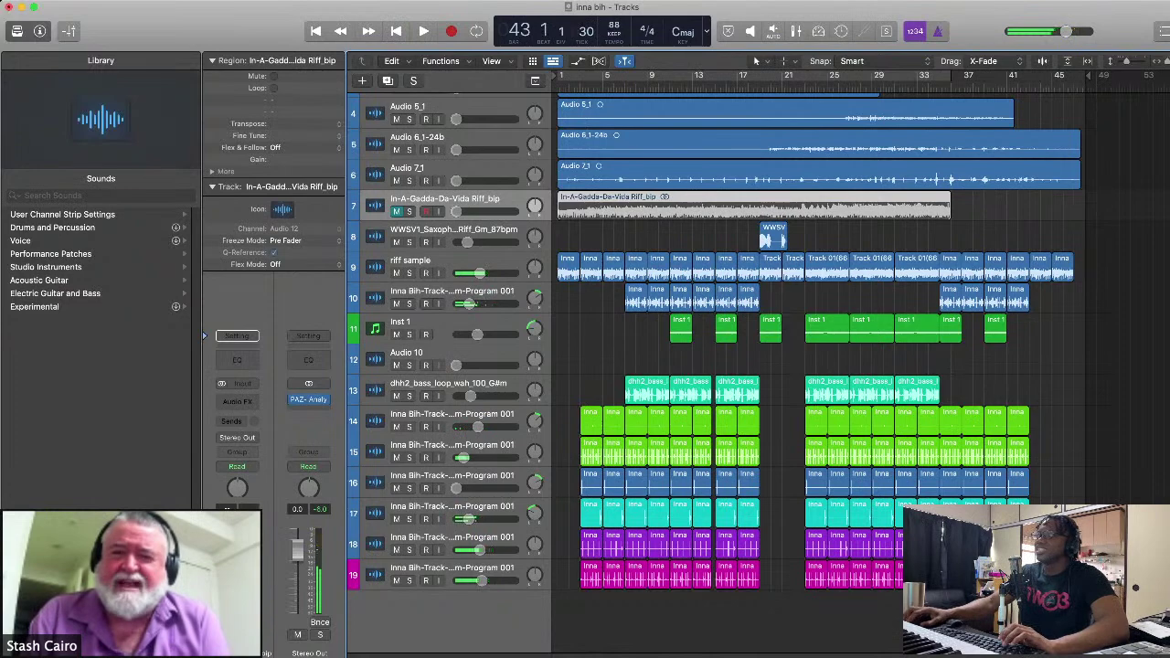
key("super+shift+a")
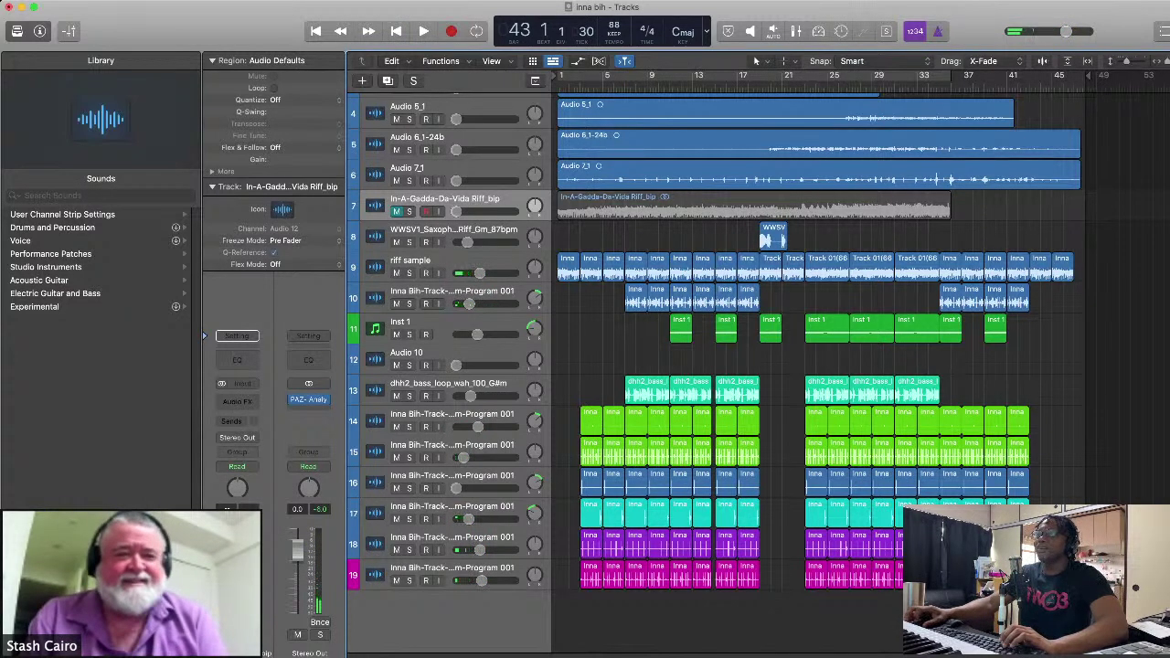
key("Return")
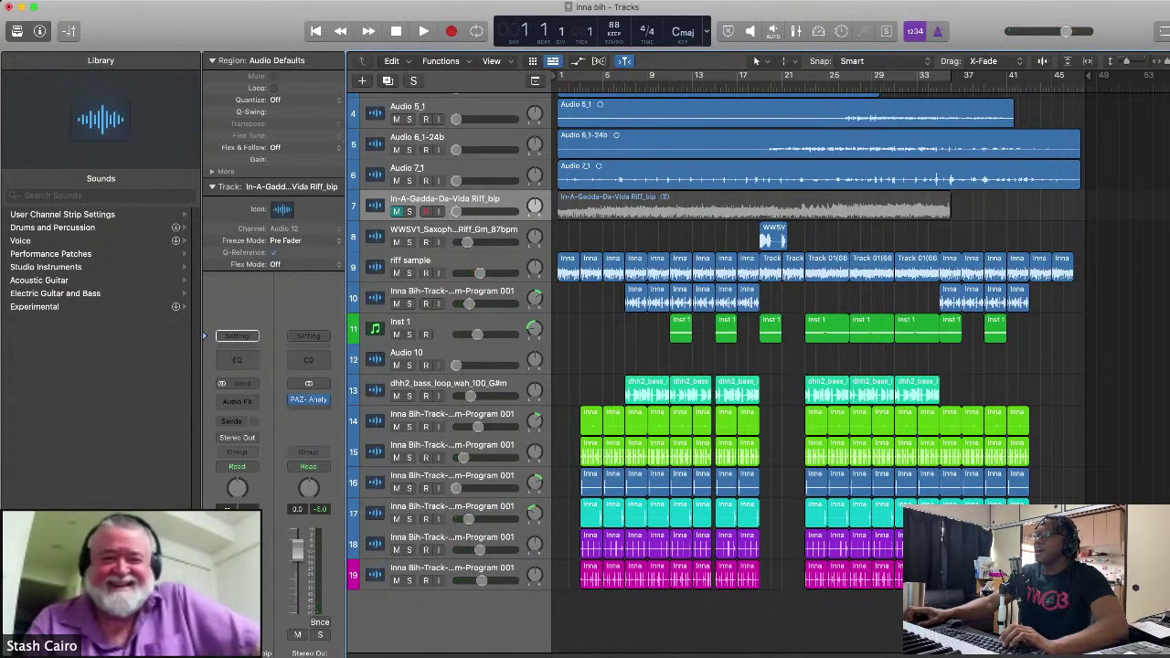
Step: Turn on the cycle range from bar 7 to bar 23 and play the full mix there briefly
scroll(818, 302, "up", 3)
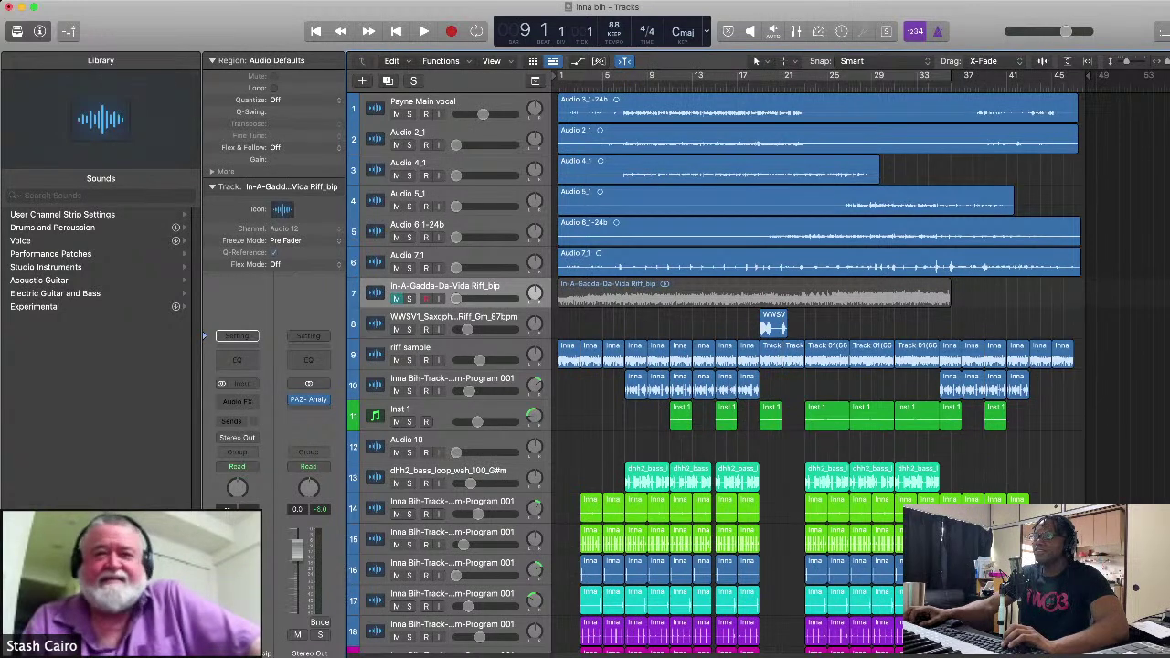
key("c")
key("space")
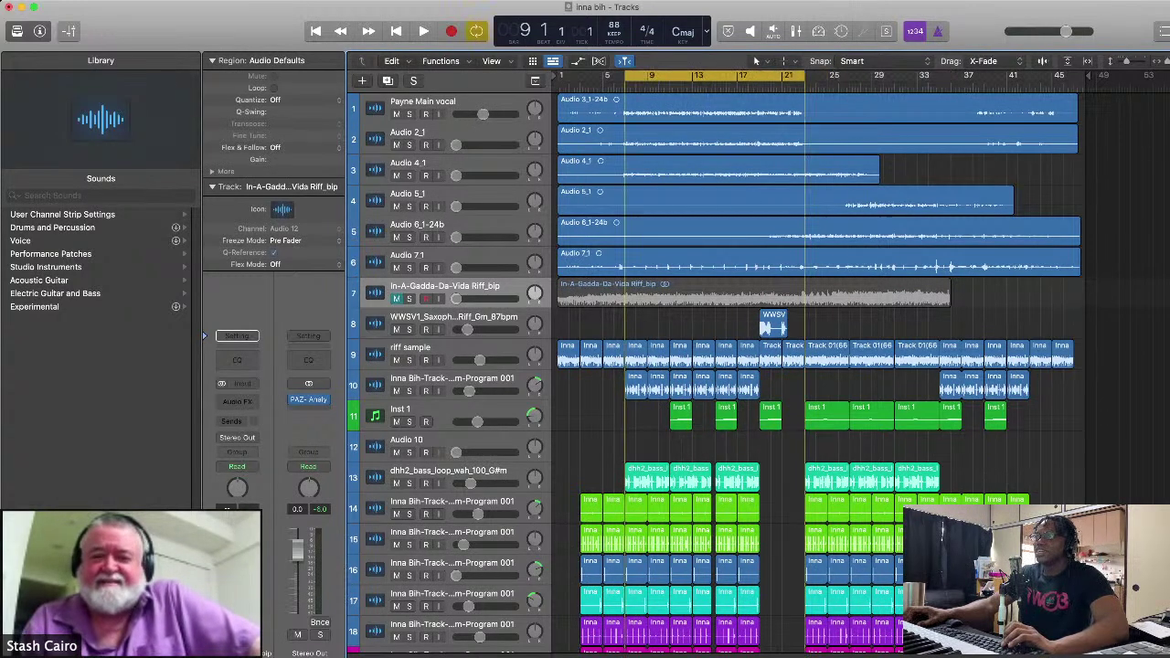
key("space")
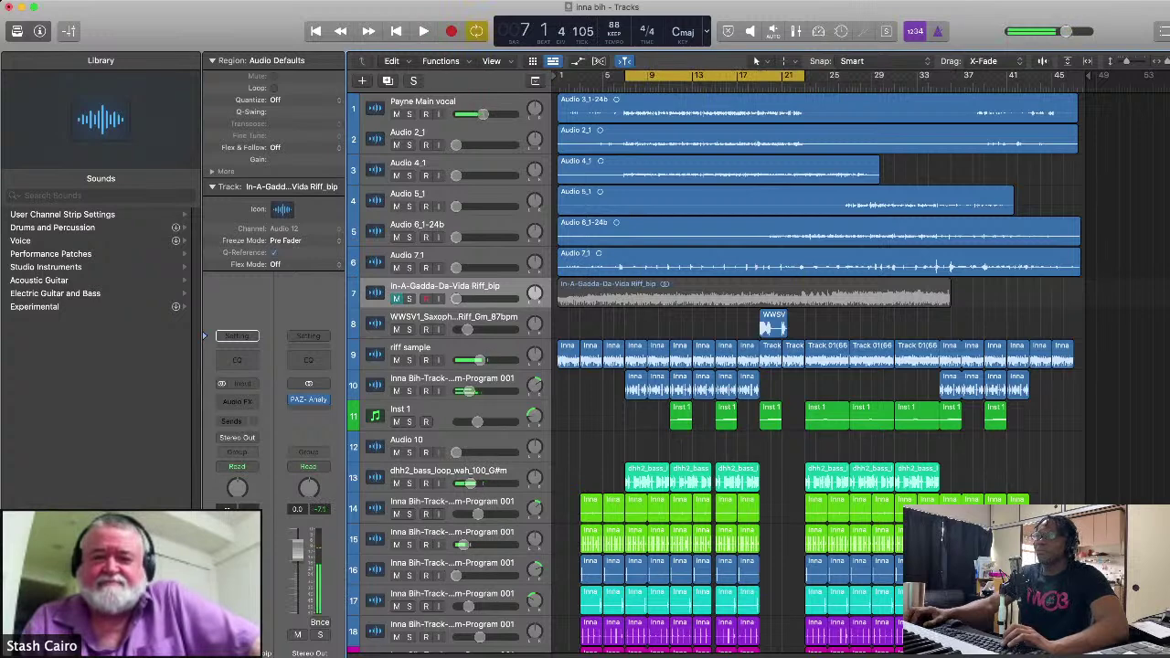
Step: Solo the main vocal track, play it within the cycle range and select its Audio 3_1-24b region
key("ctrl+s")
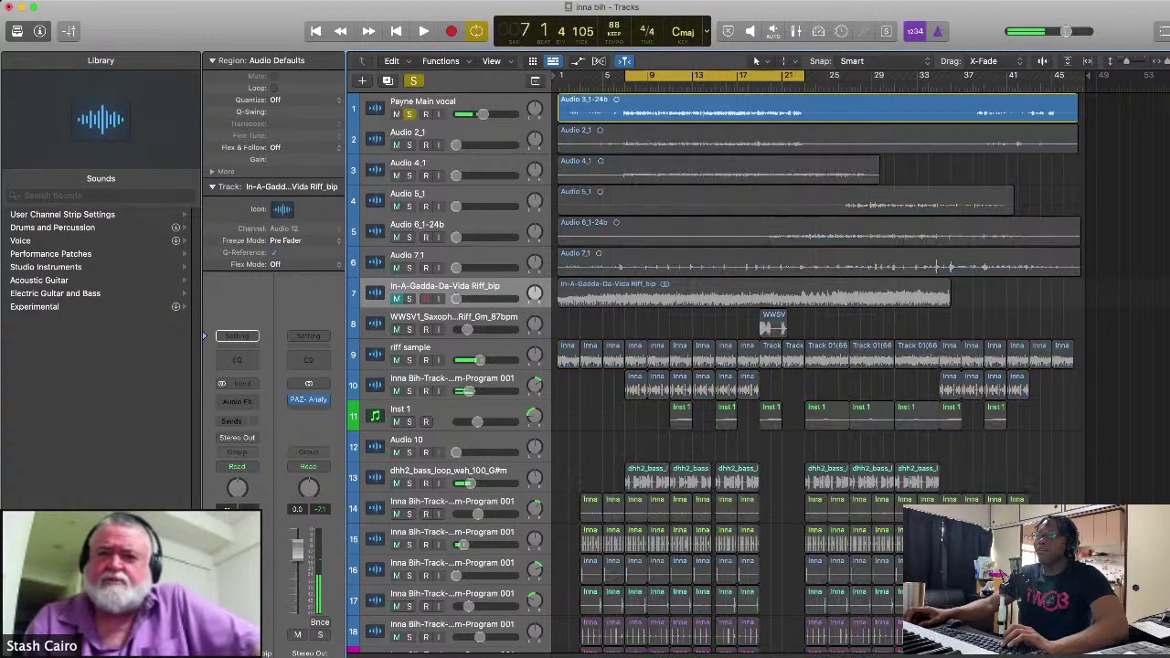
key("space")
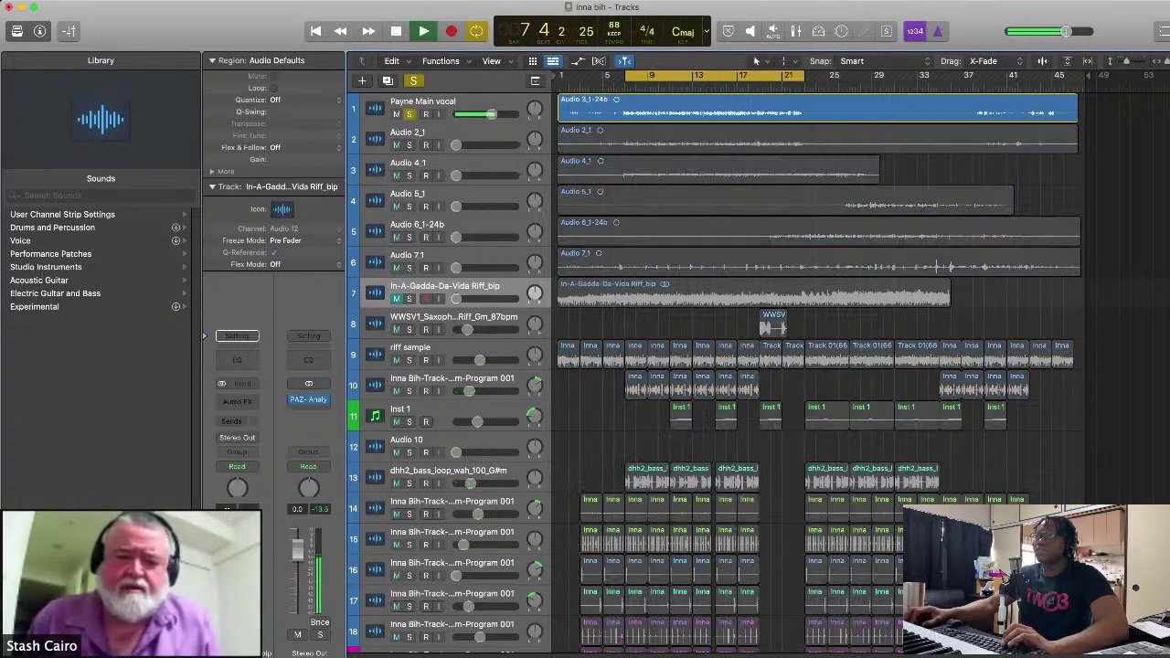
left_click(819, 107)
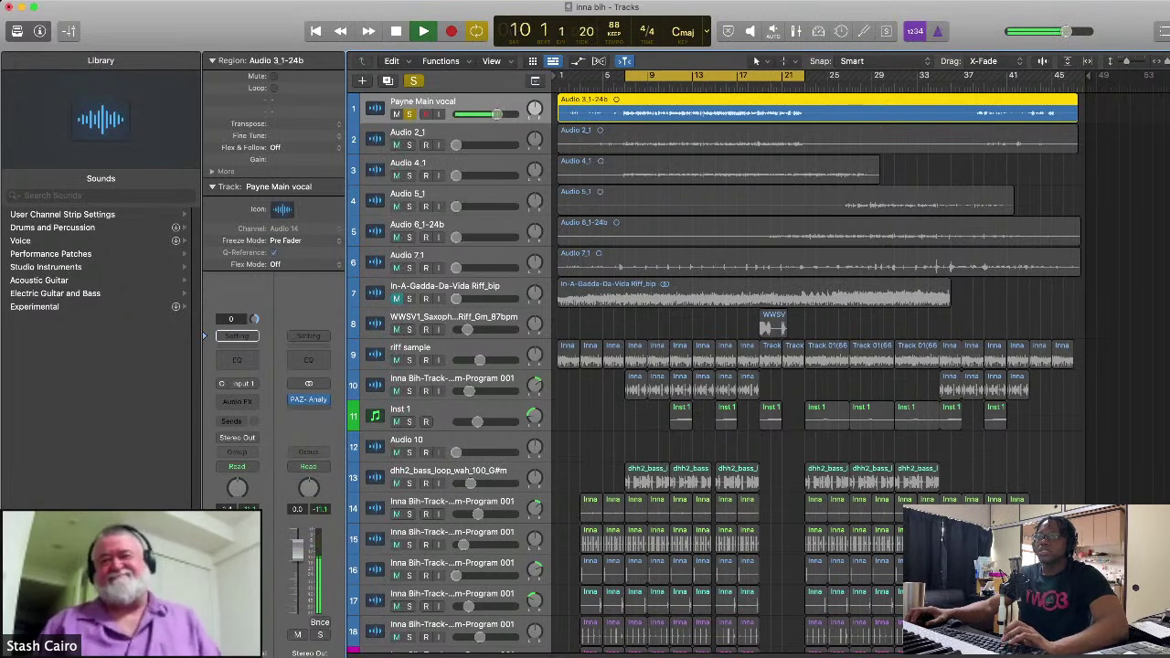
Step: Insert a DeEsser on the main vocal track and audition the soloed vocal through it
key("space")
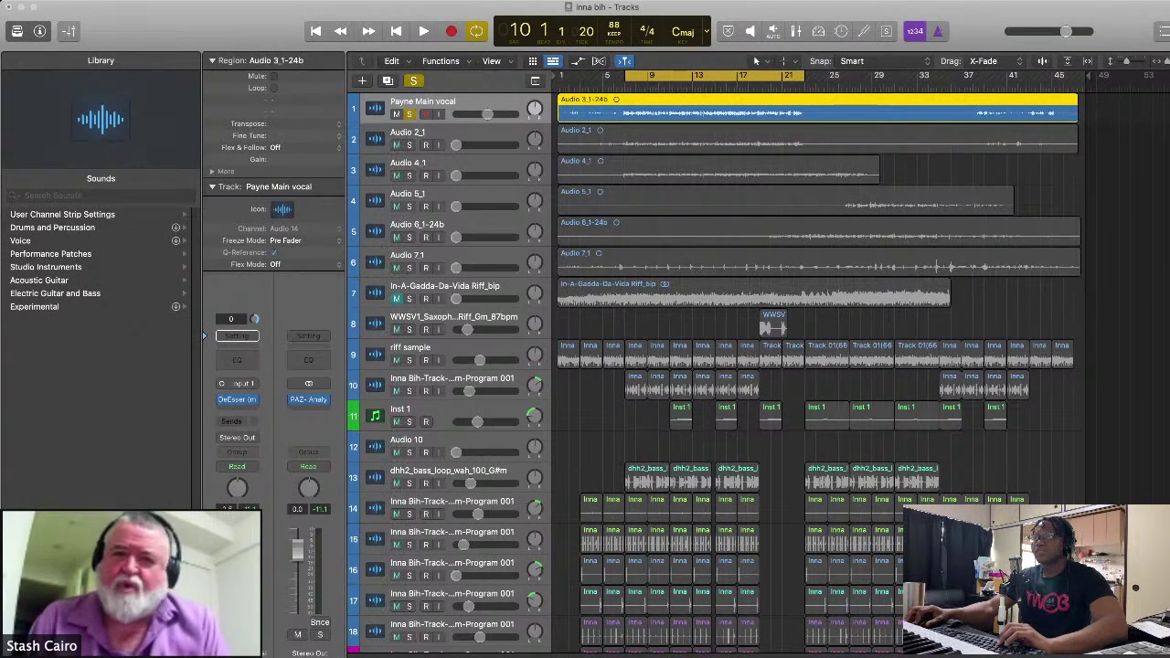
key("space")
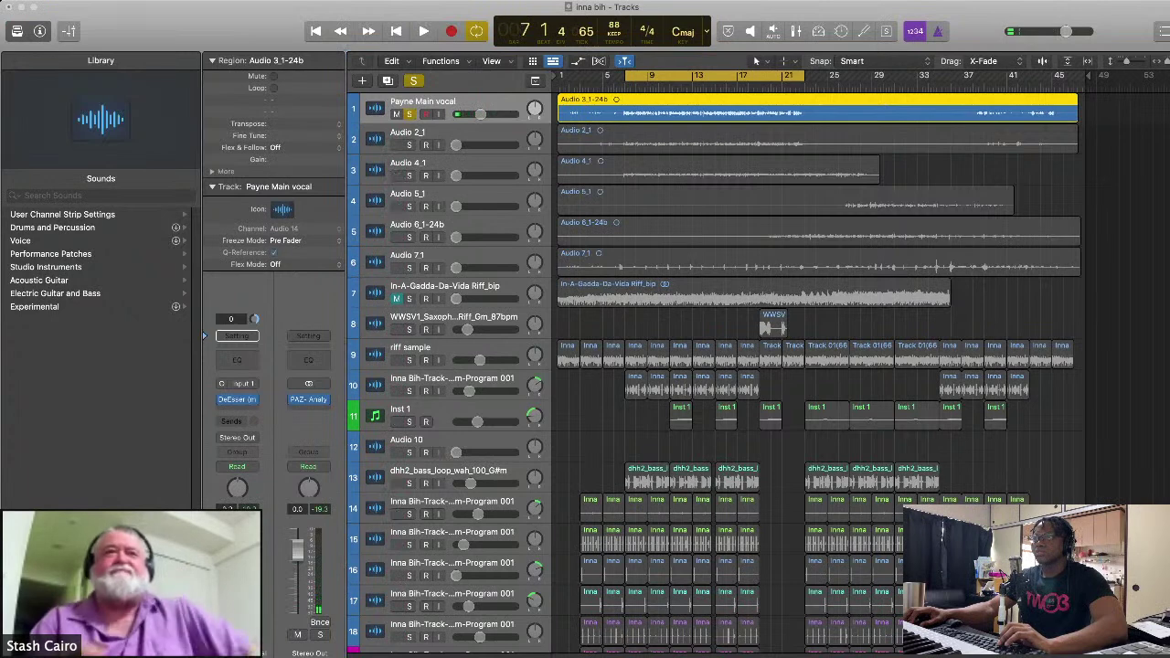
key("space")
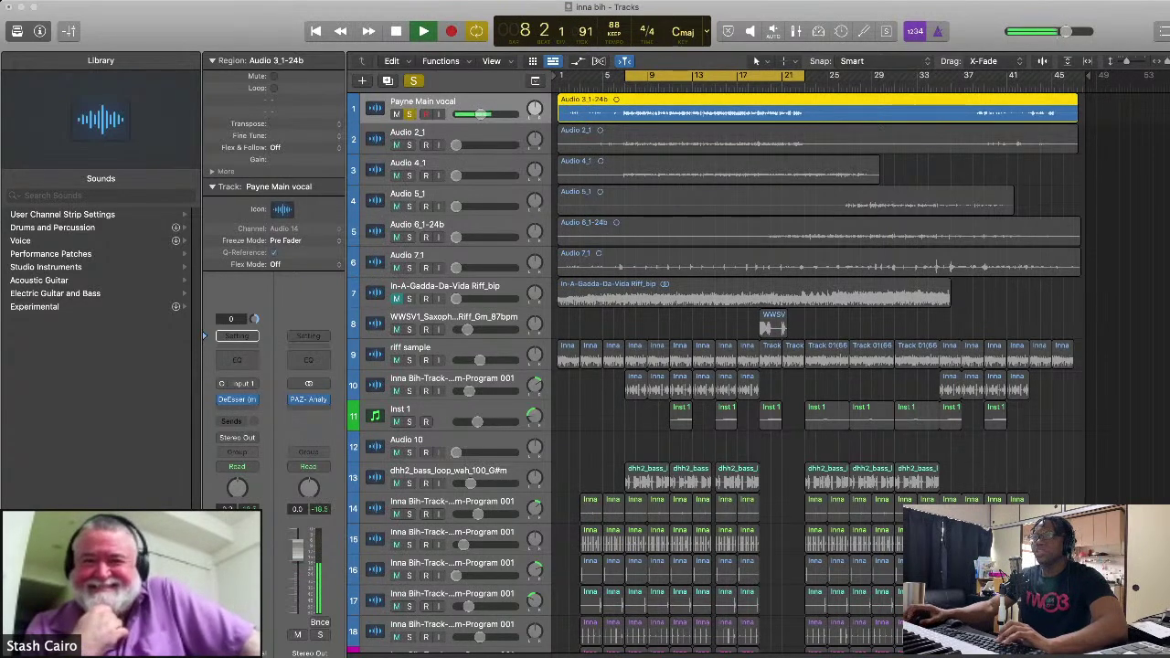
Step: Insert Neutron 3 after the DeEsser on the main vocal track and play the soloed vocal
key("space")
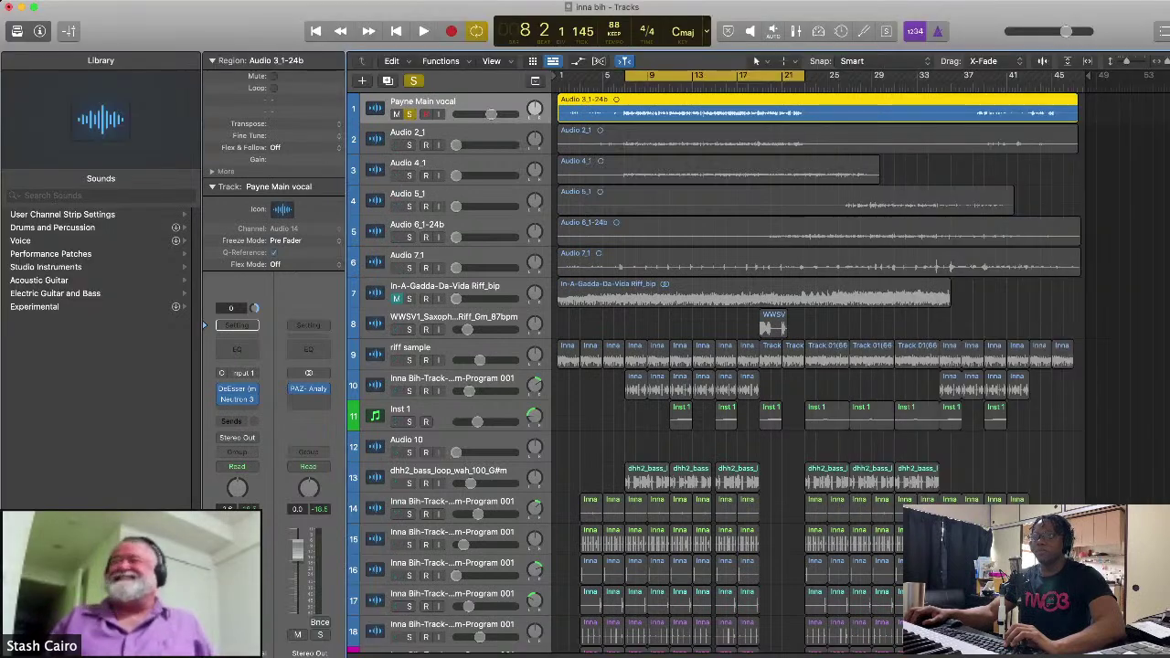
key("space")
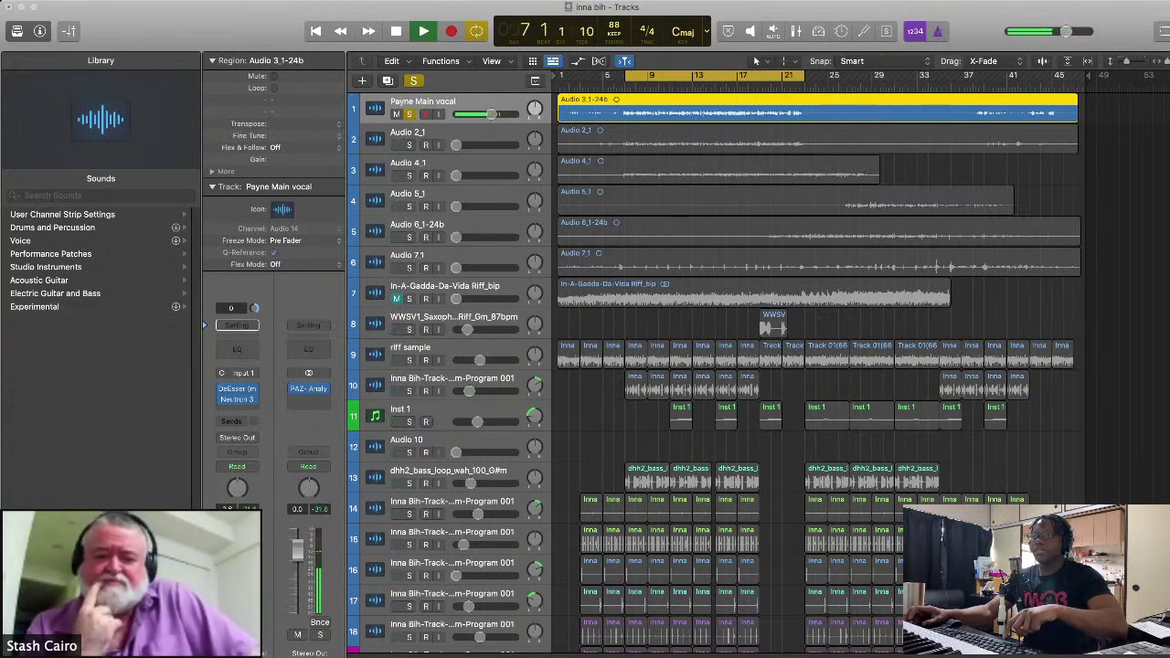
key("space")
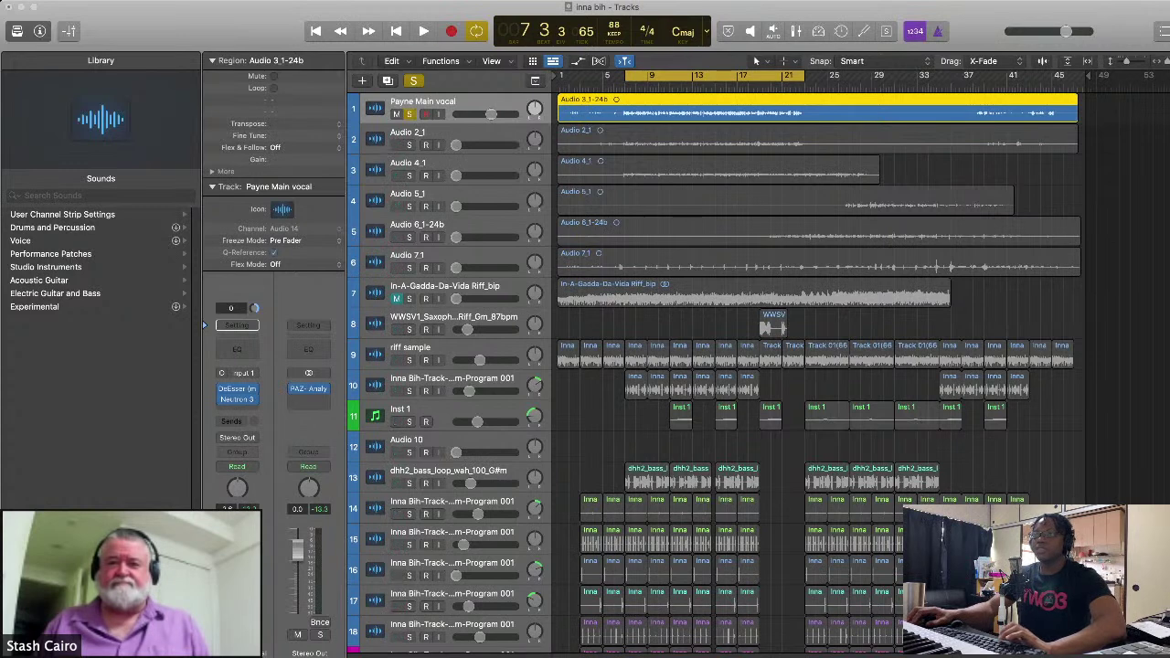
Step: Audition the soloed main vocal repeatedly within the cycle range through the DeEsser and Neutron 3
key("space")
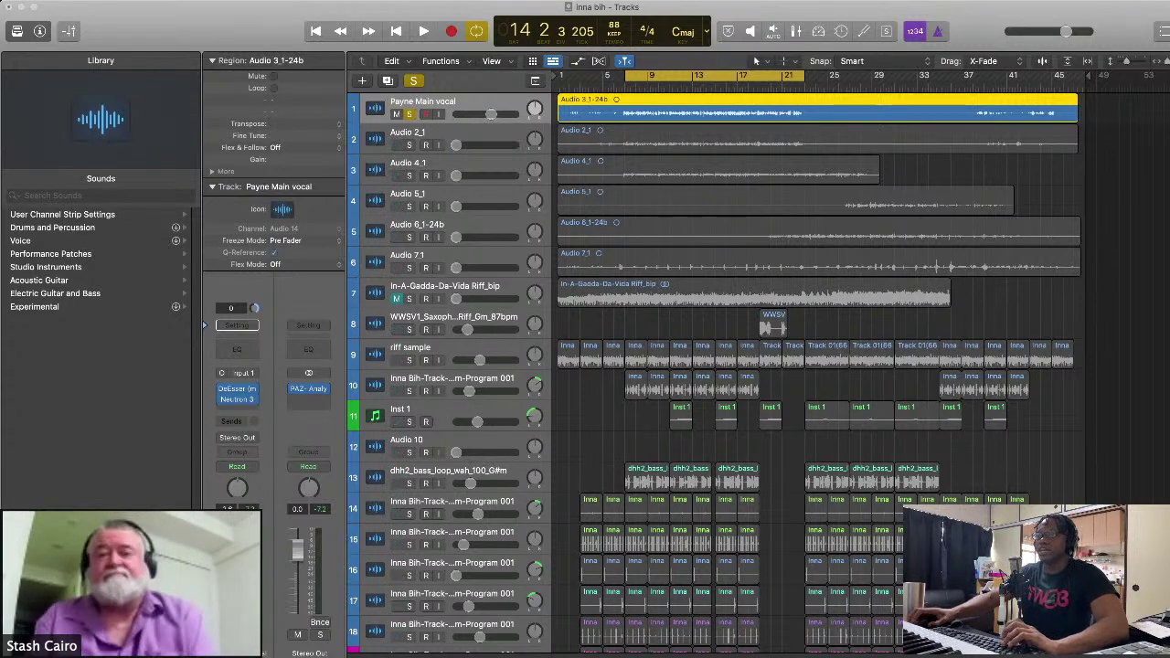
key("space")
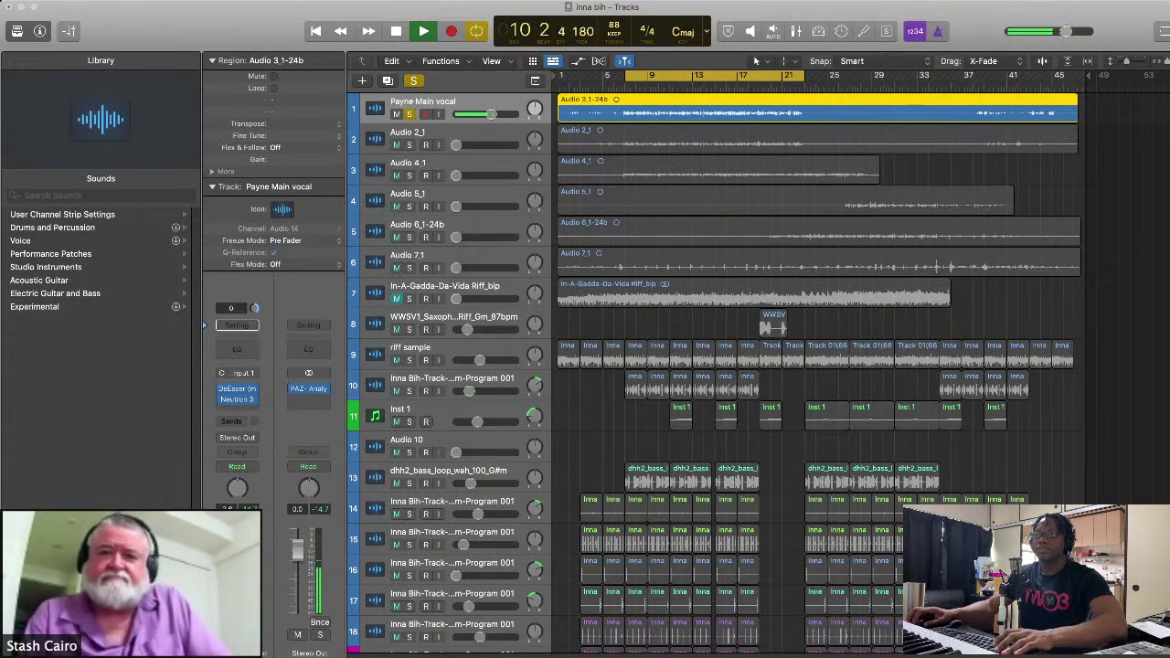
key("space")
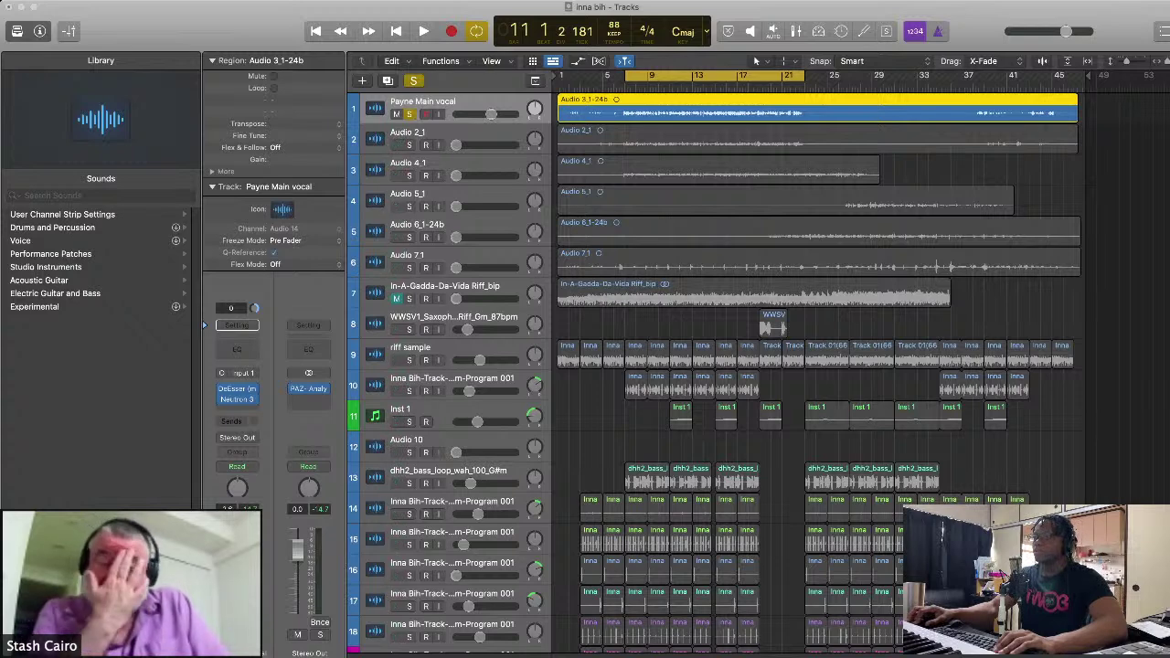
key("space")
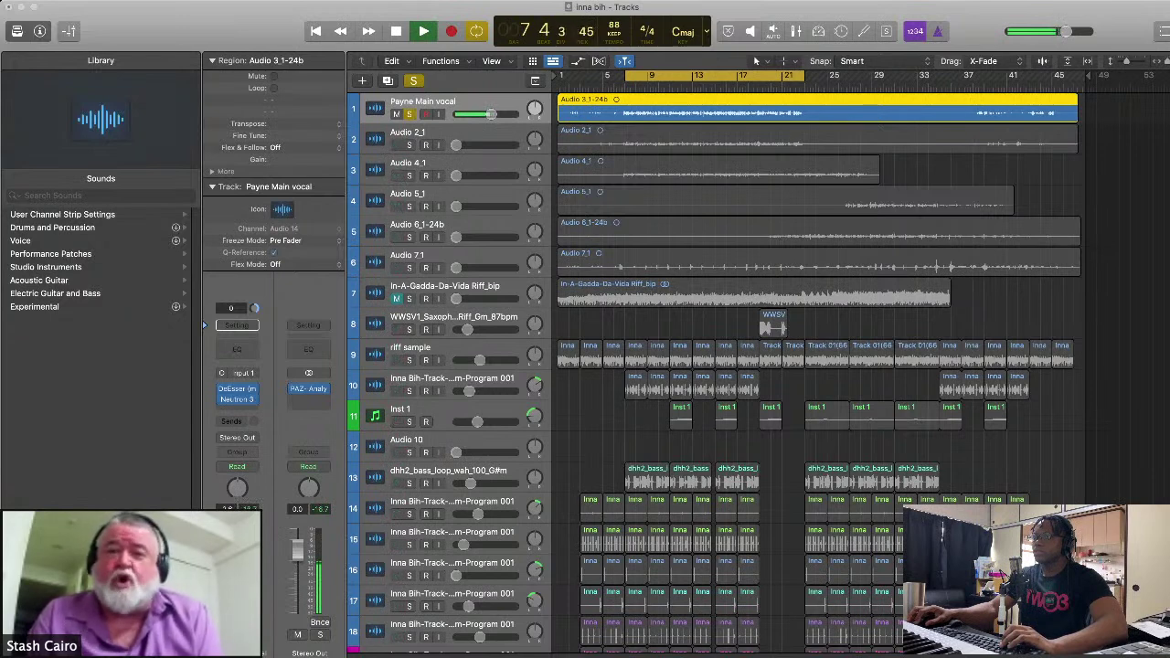
key("space")
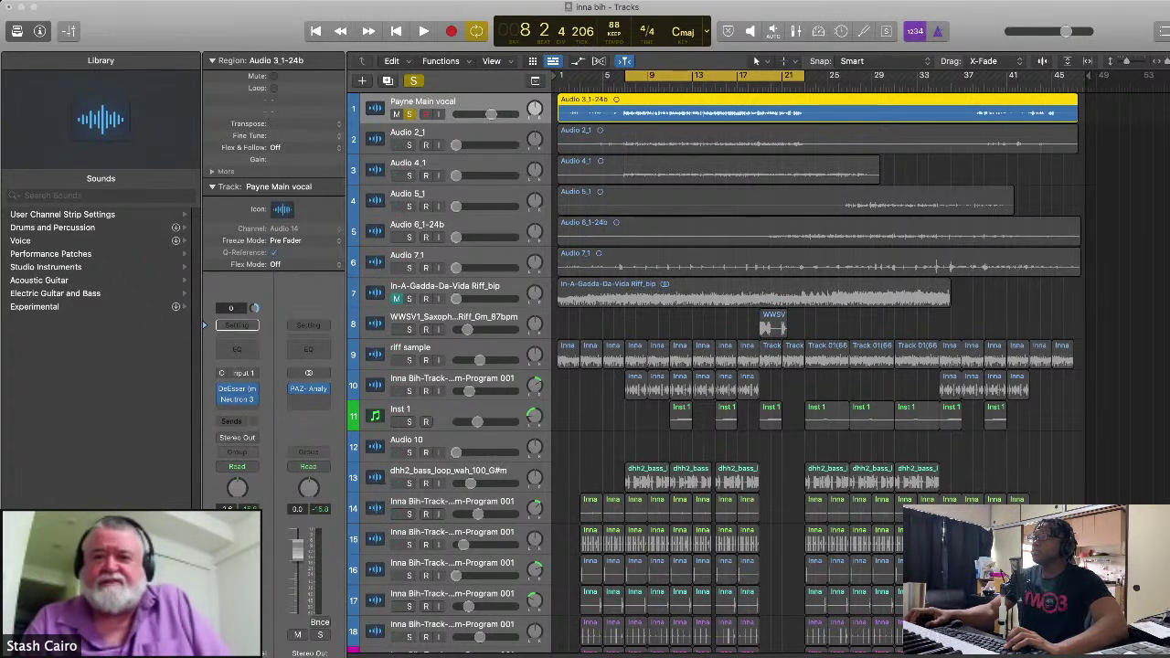
key("space")
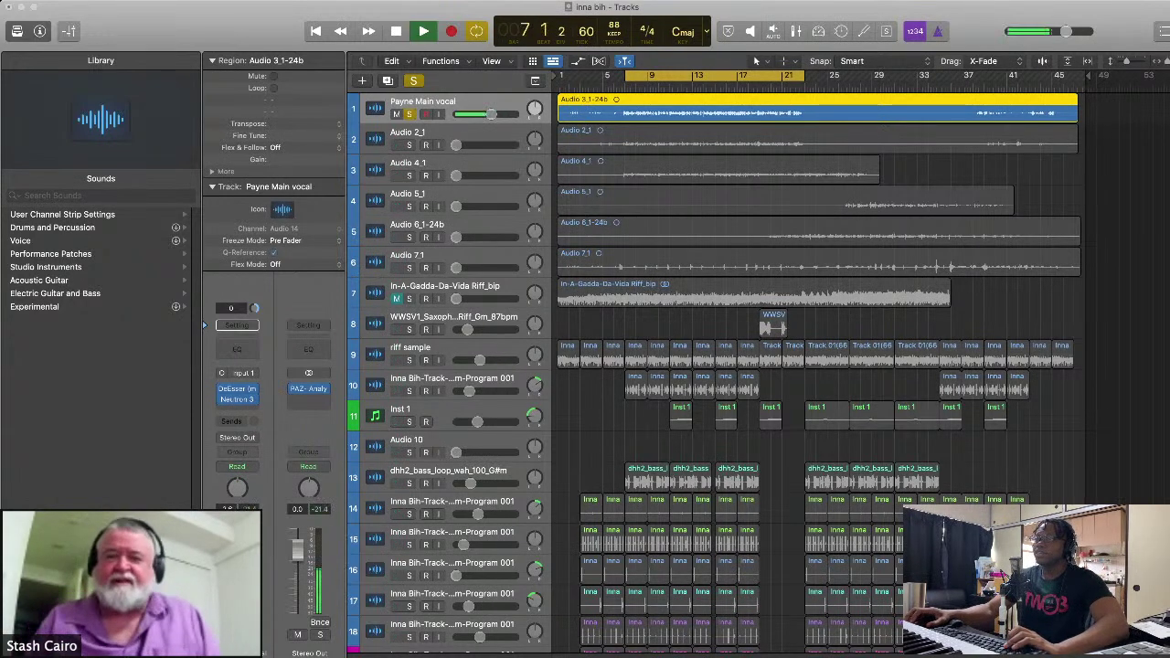
key("space")
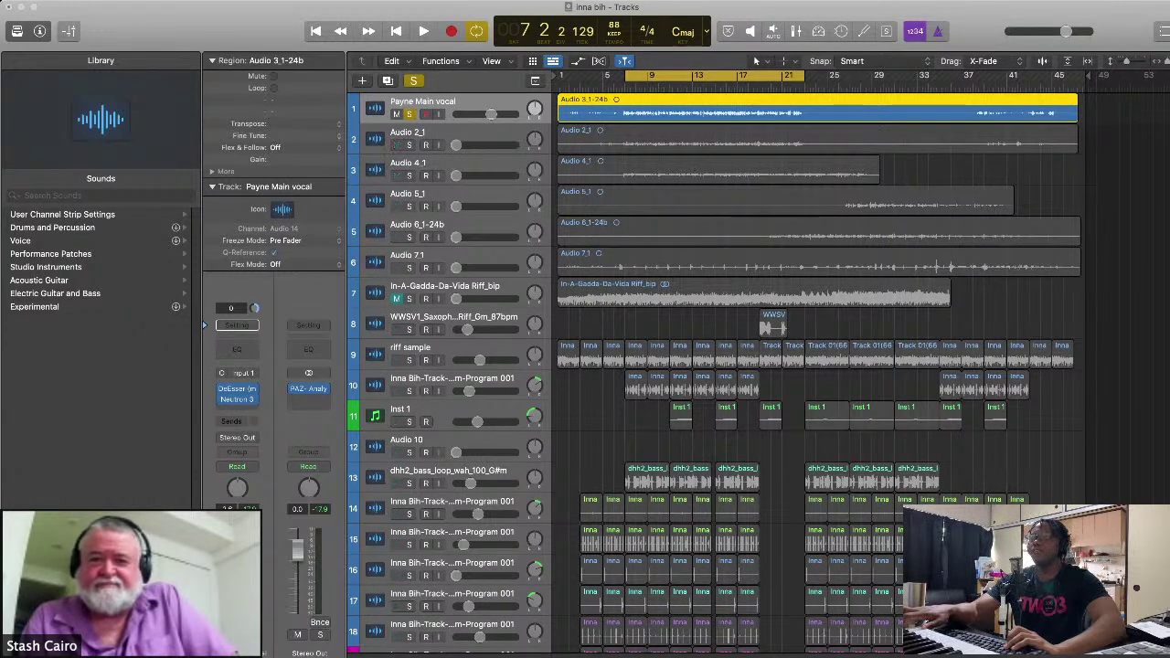
key("space")
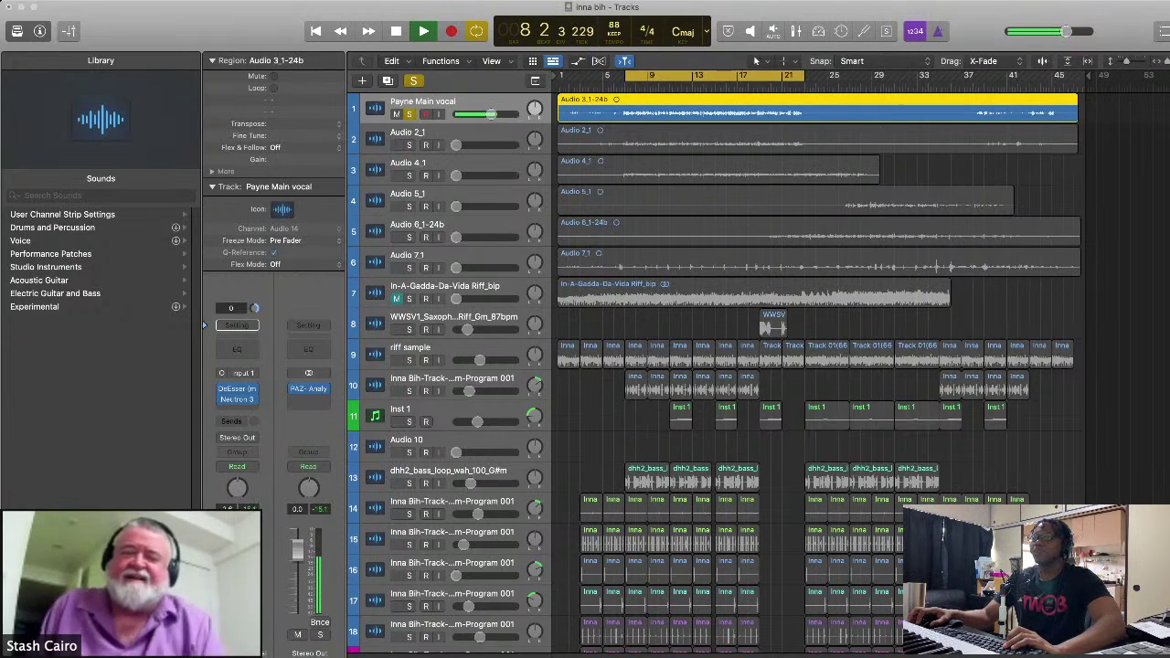
key("space")
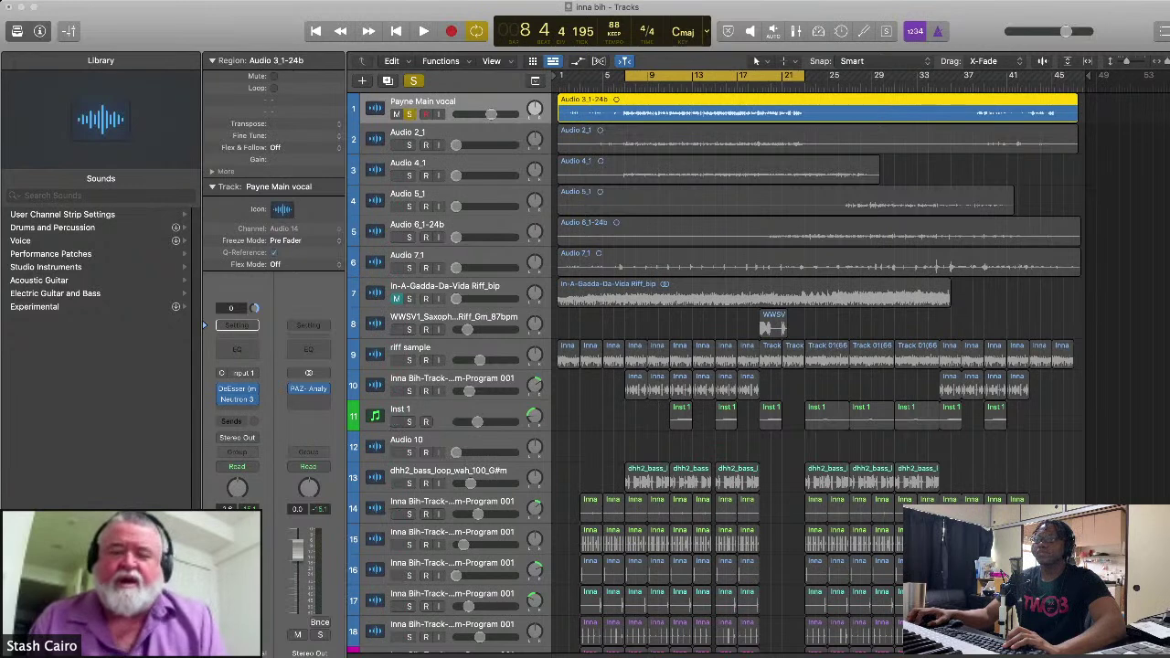
key("space")
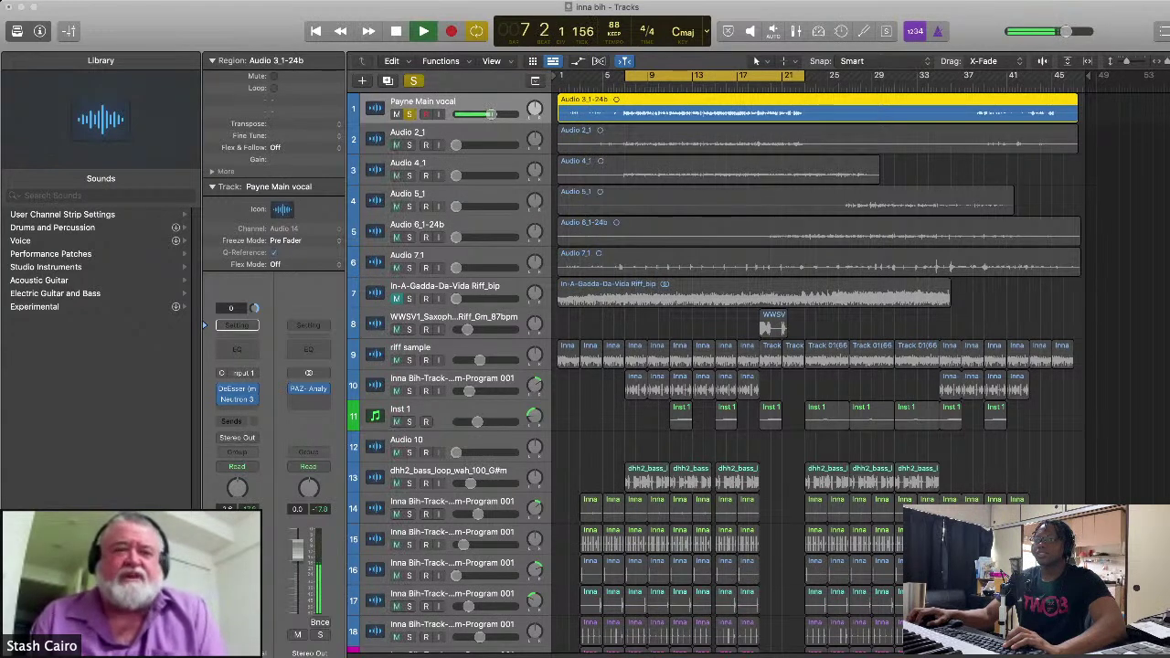
key("space")
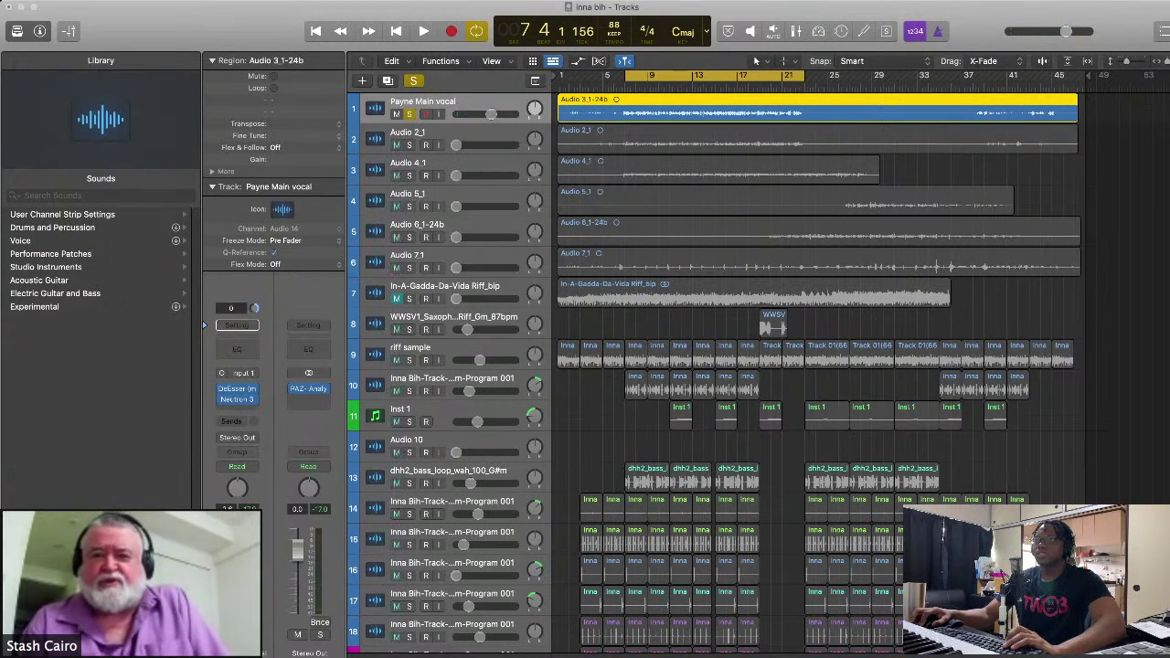
key("space")
key("space")
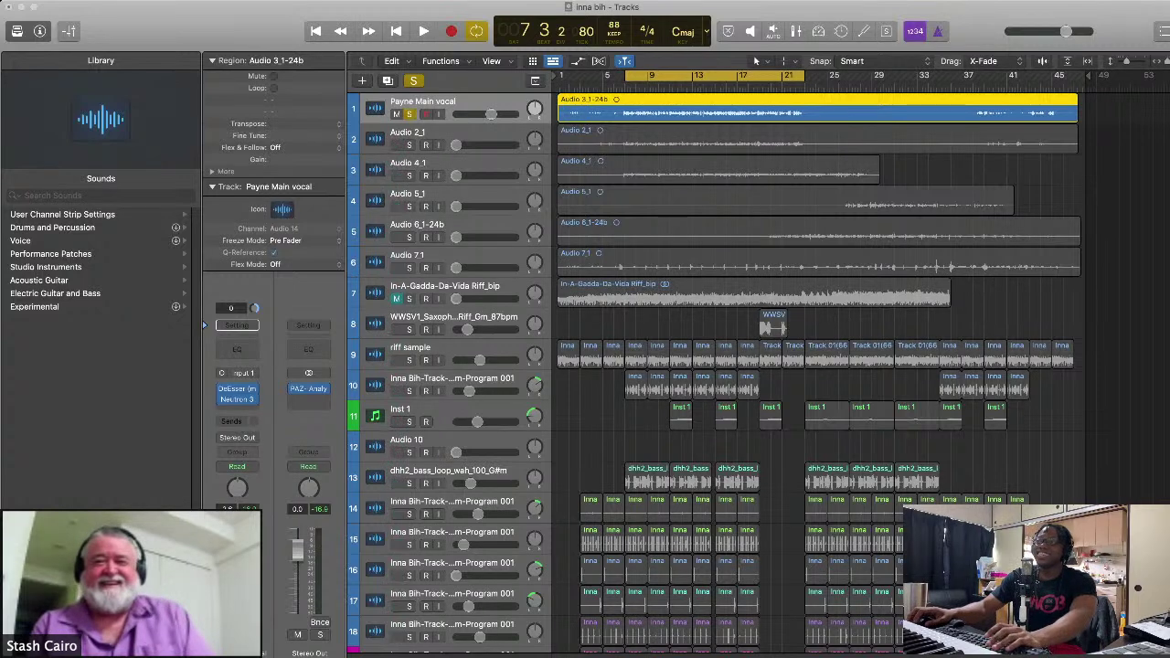
key("space")
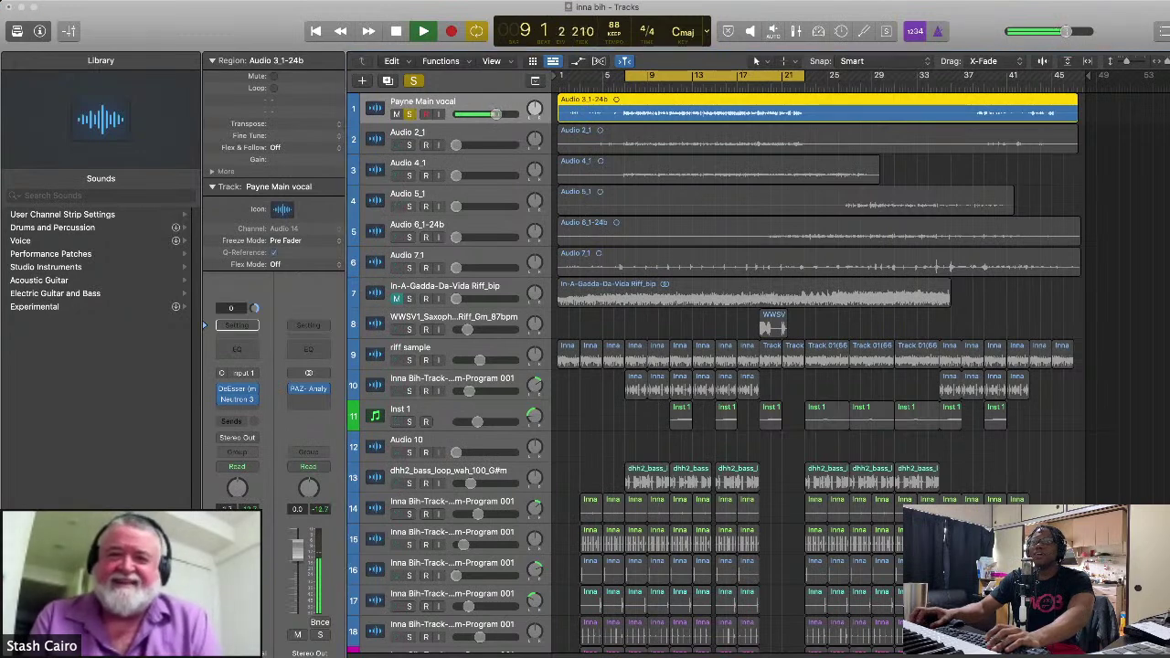
key("space")
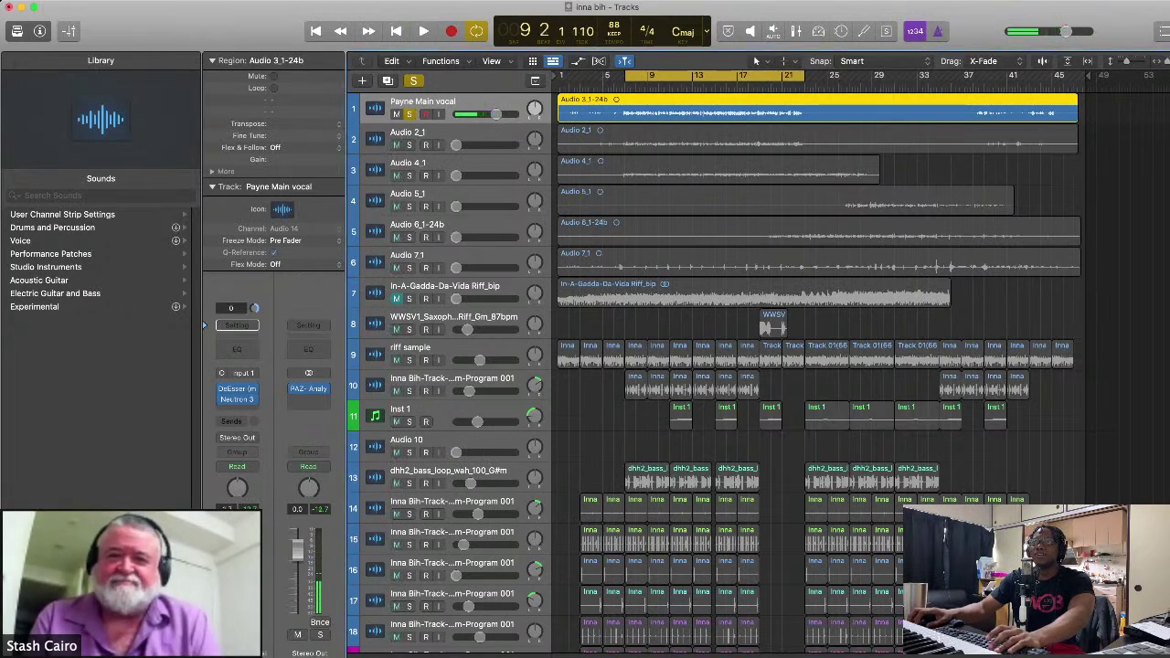
Step: Solo the Audio 2_1 track alongside the main vocal, and leave the main vocal track selected with all regions deselected
key("super+a")
key("ctrl+s")
key("Down")
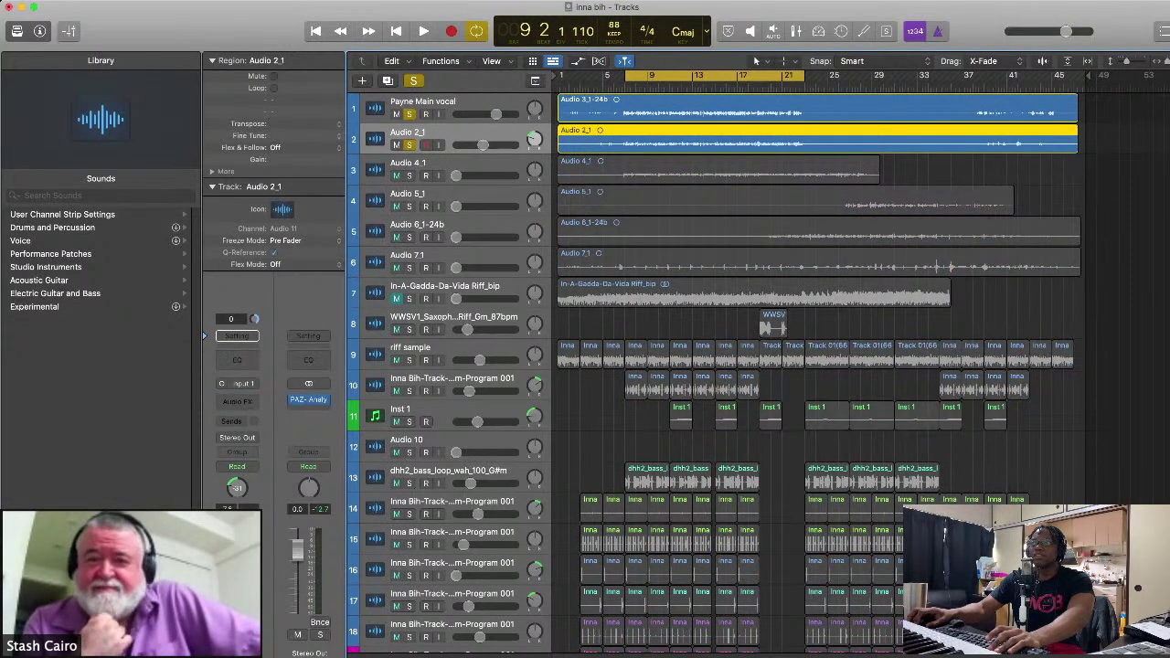
key("Up")
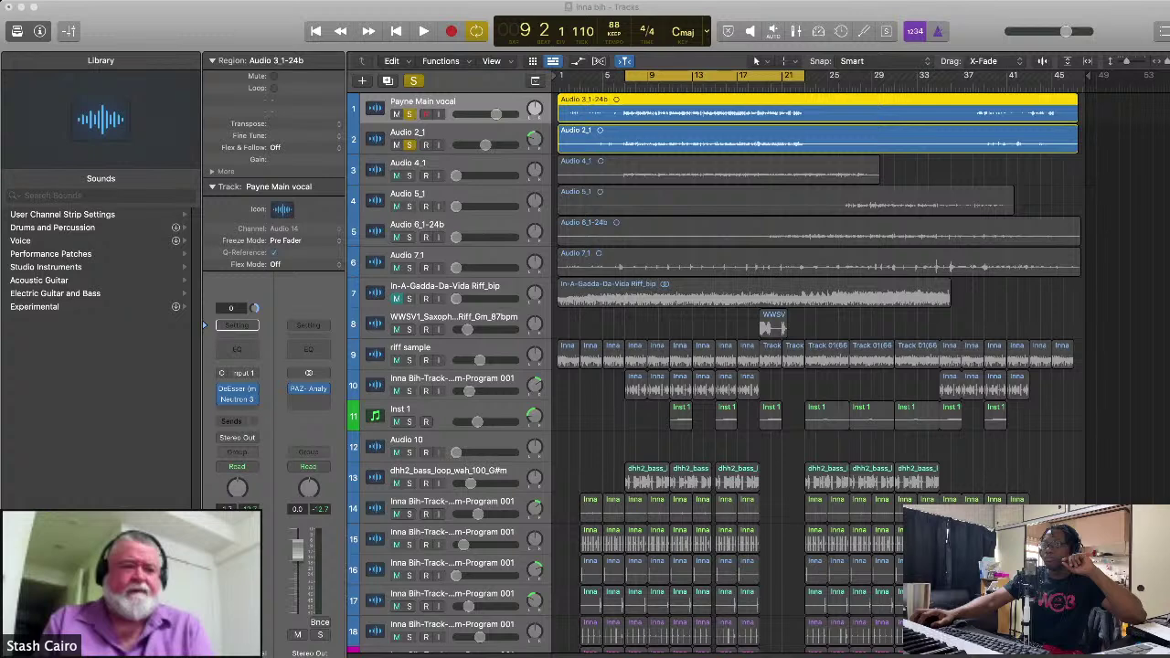
key("super+shift+a")
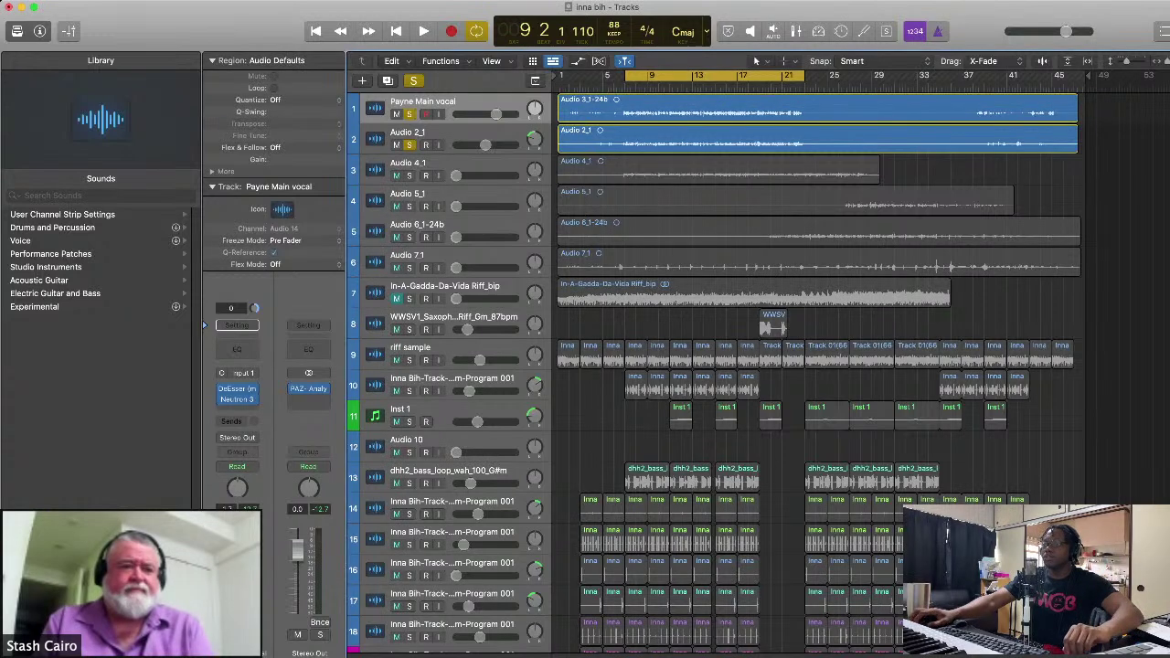